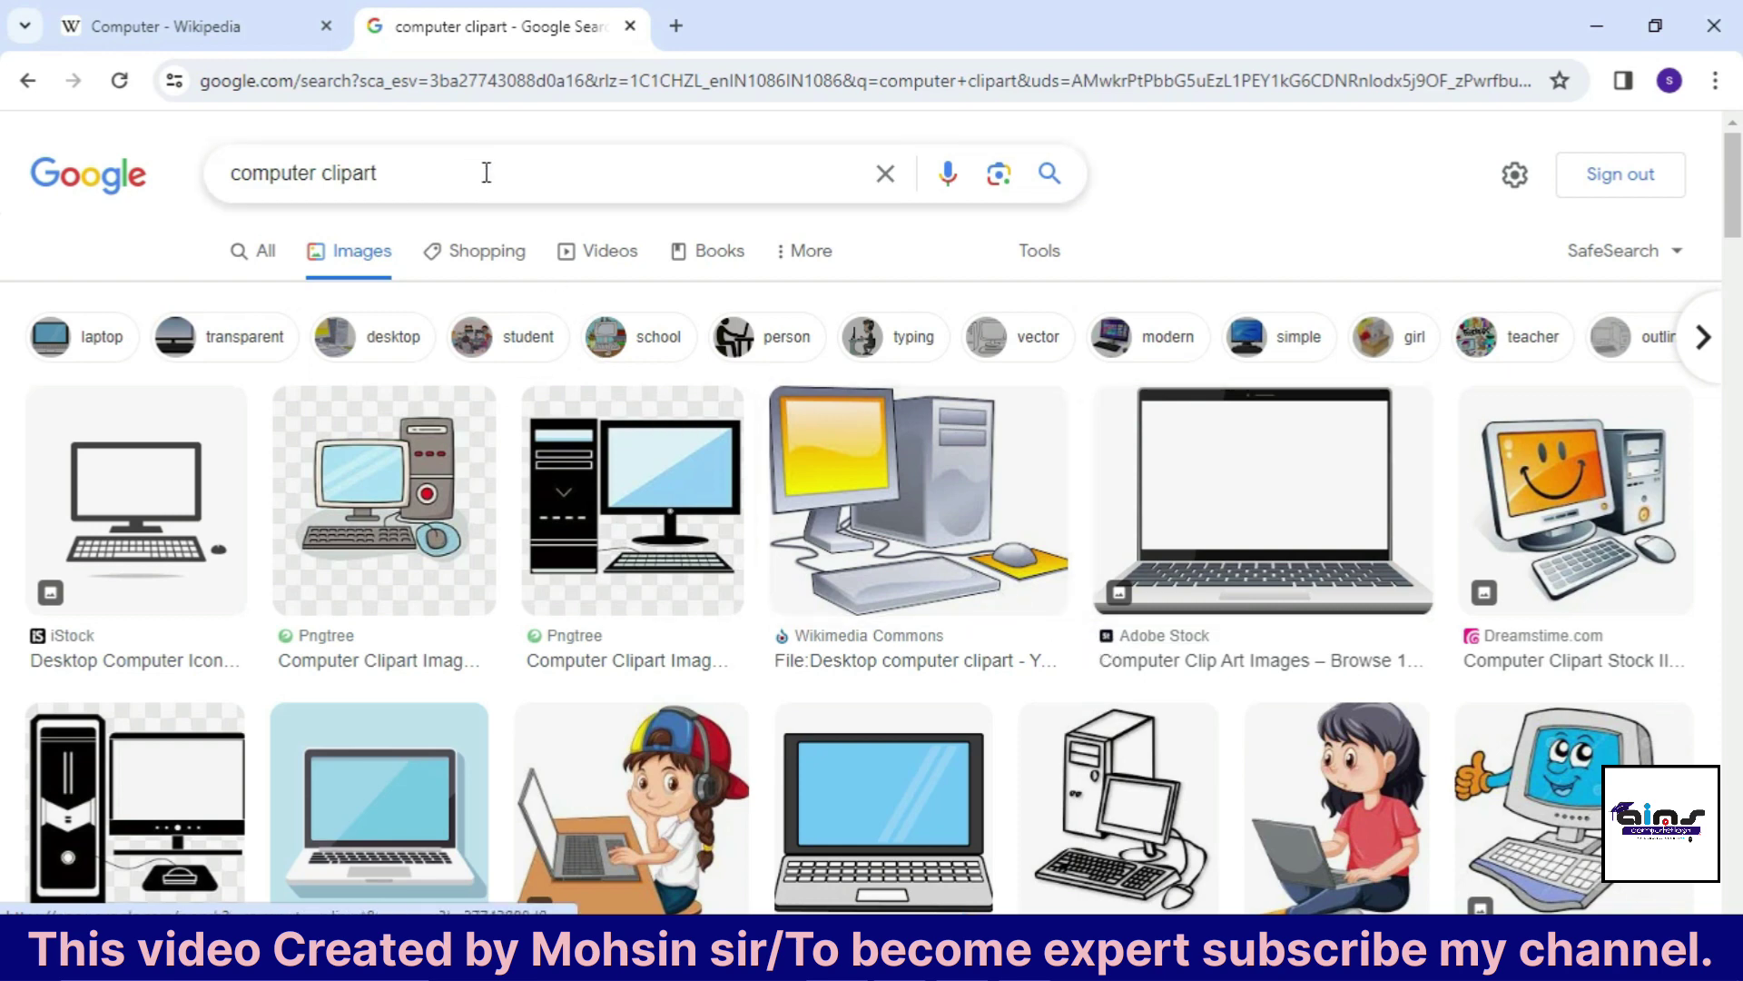
# Copy the Wikipedia Computer article's opening paragraph, then go back to the computer clipart results
pyautogui.click(138, 41)
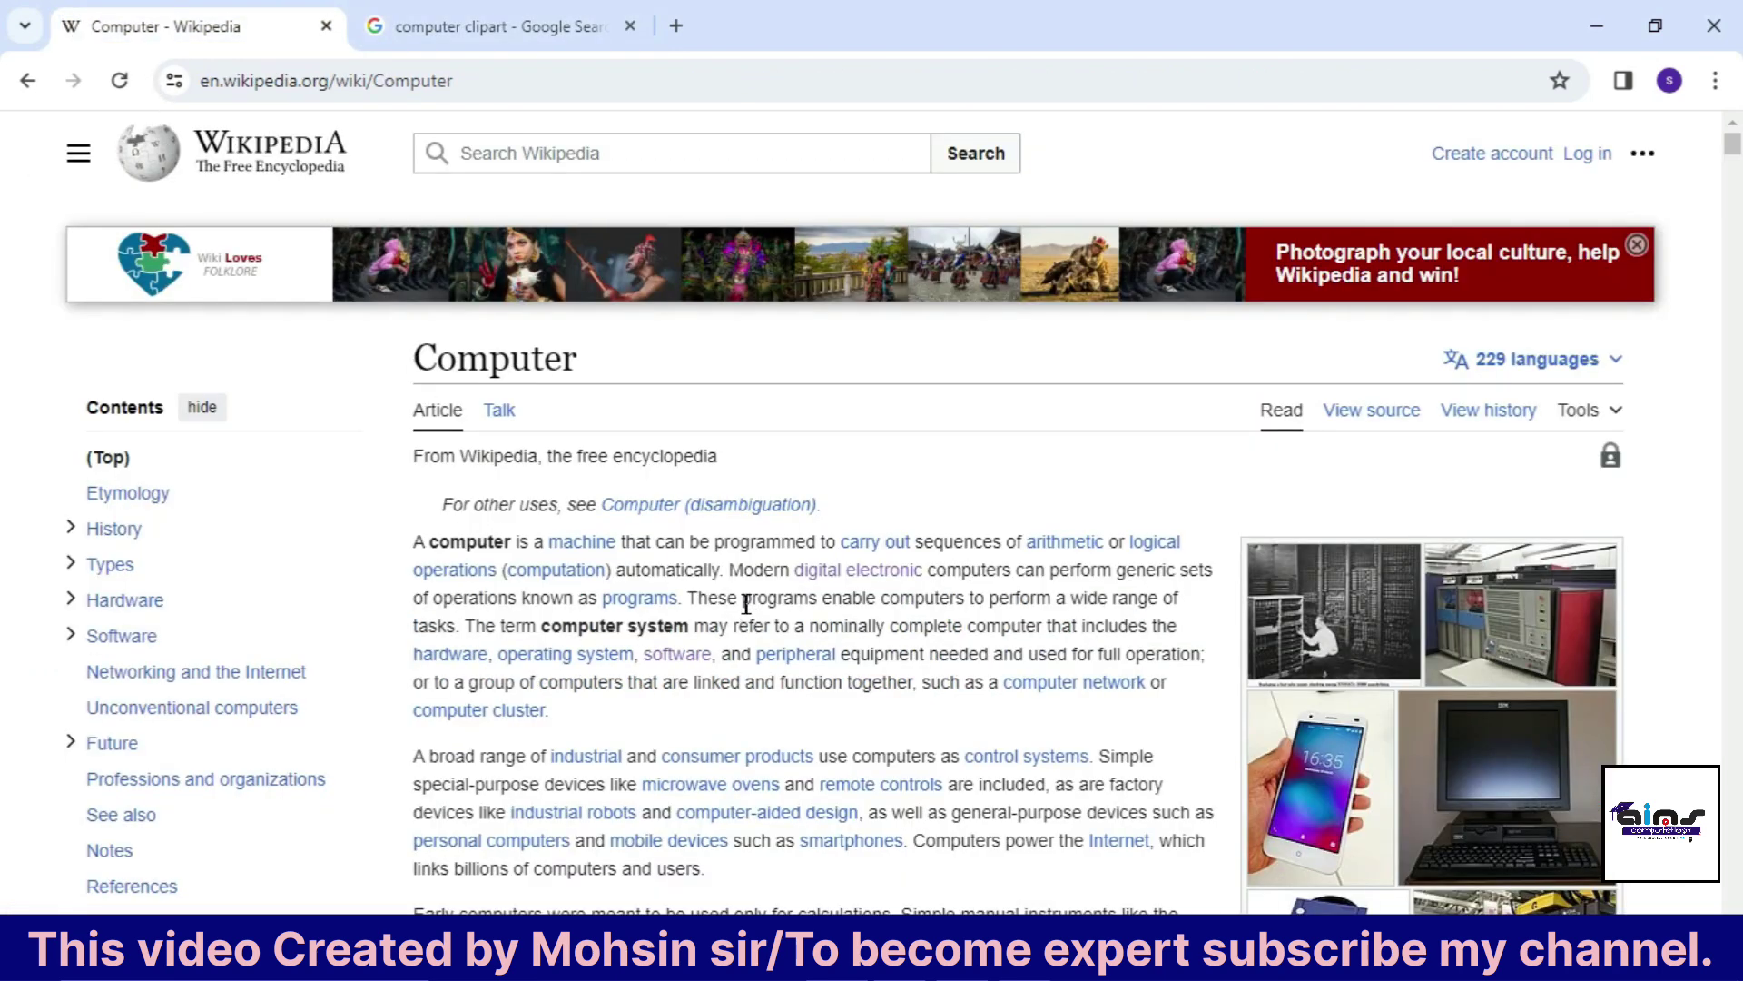
pyautogui.moveTo(417, 543); pyautogui.dragTo(595, 713)
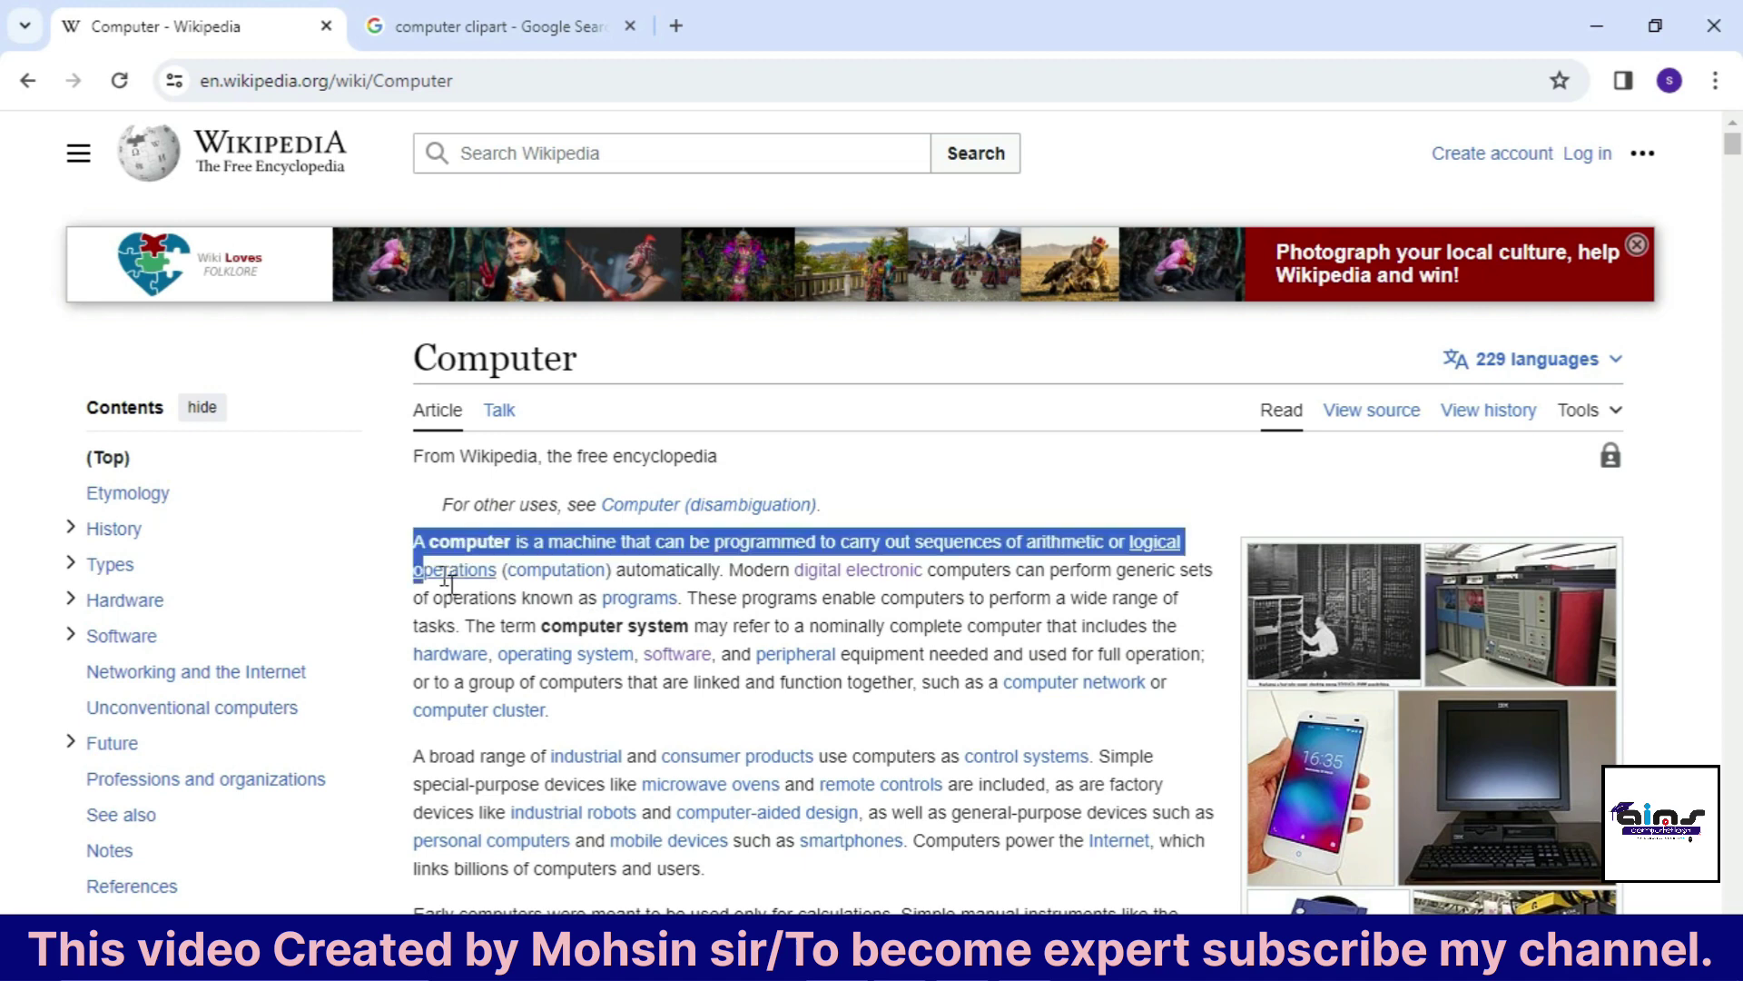
pyautogui.hotkey('ctrl', 'c')
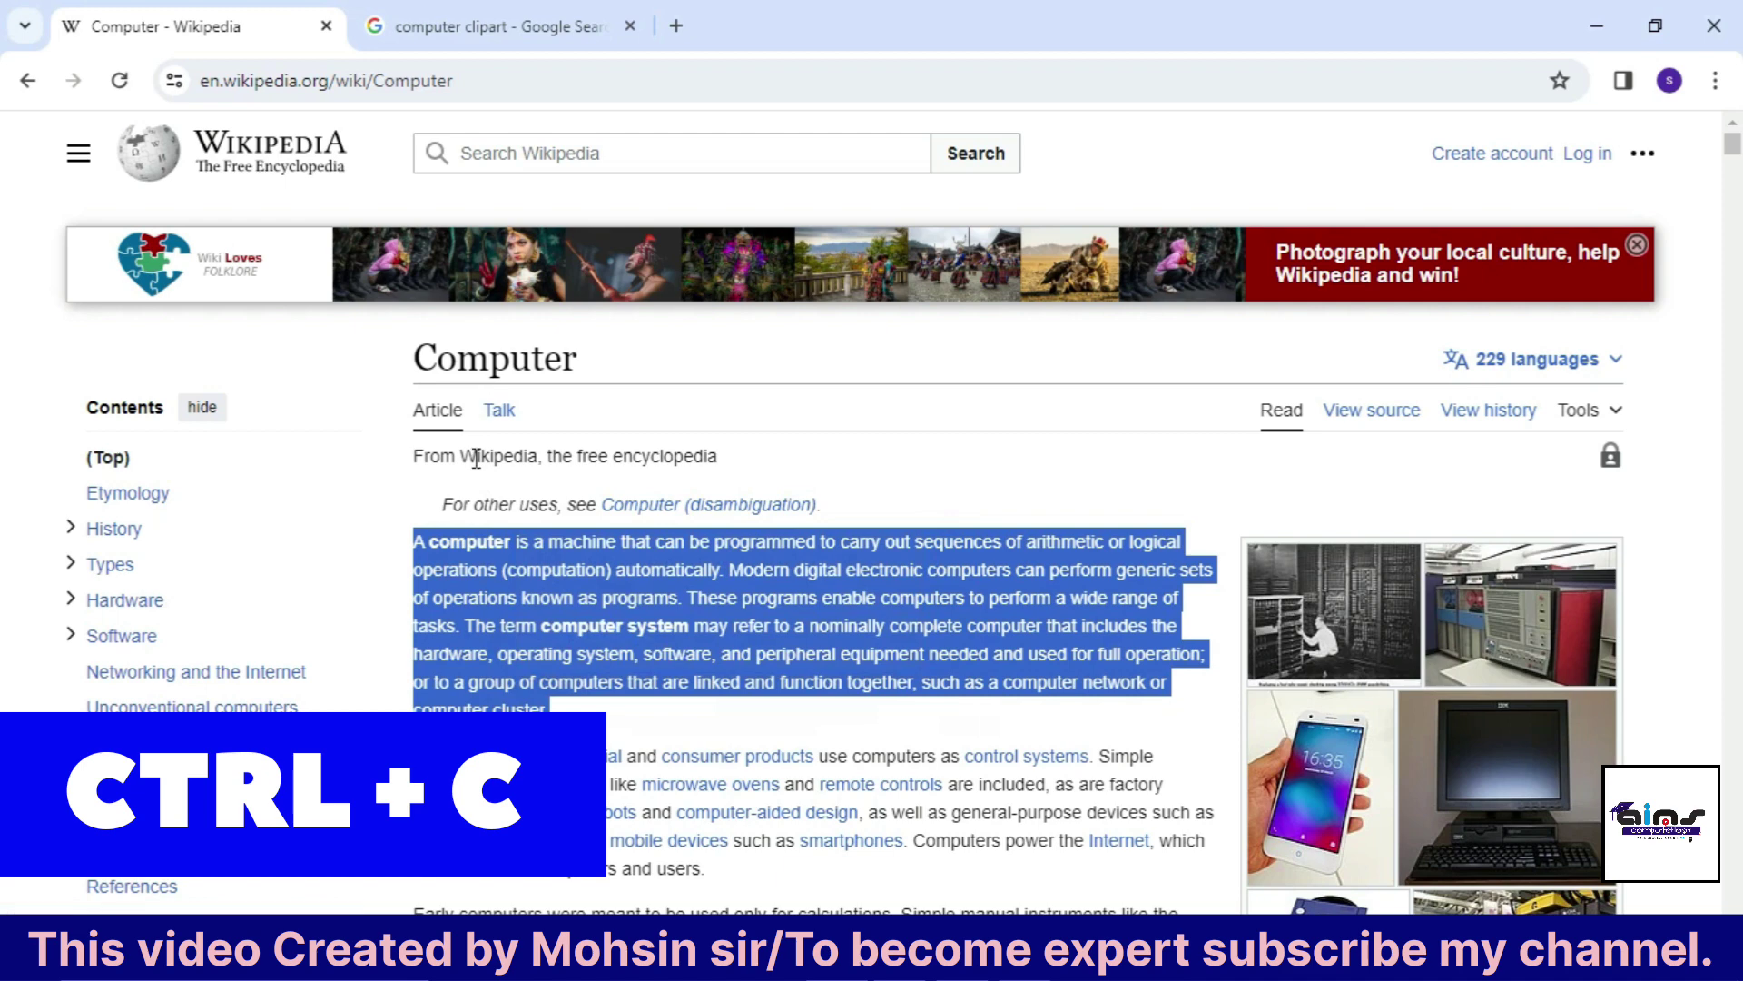
pyautogui.click(454, 22)
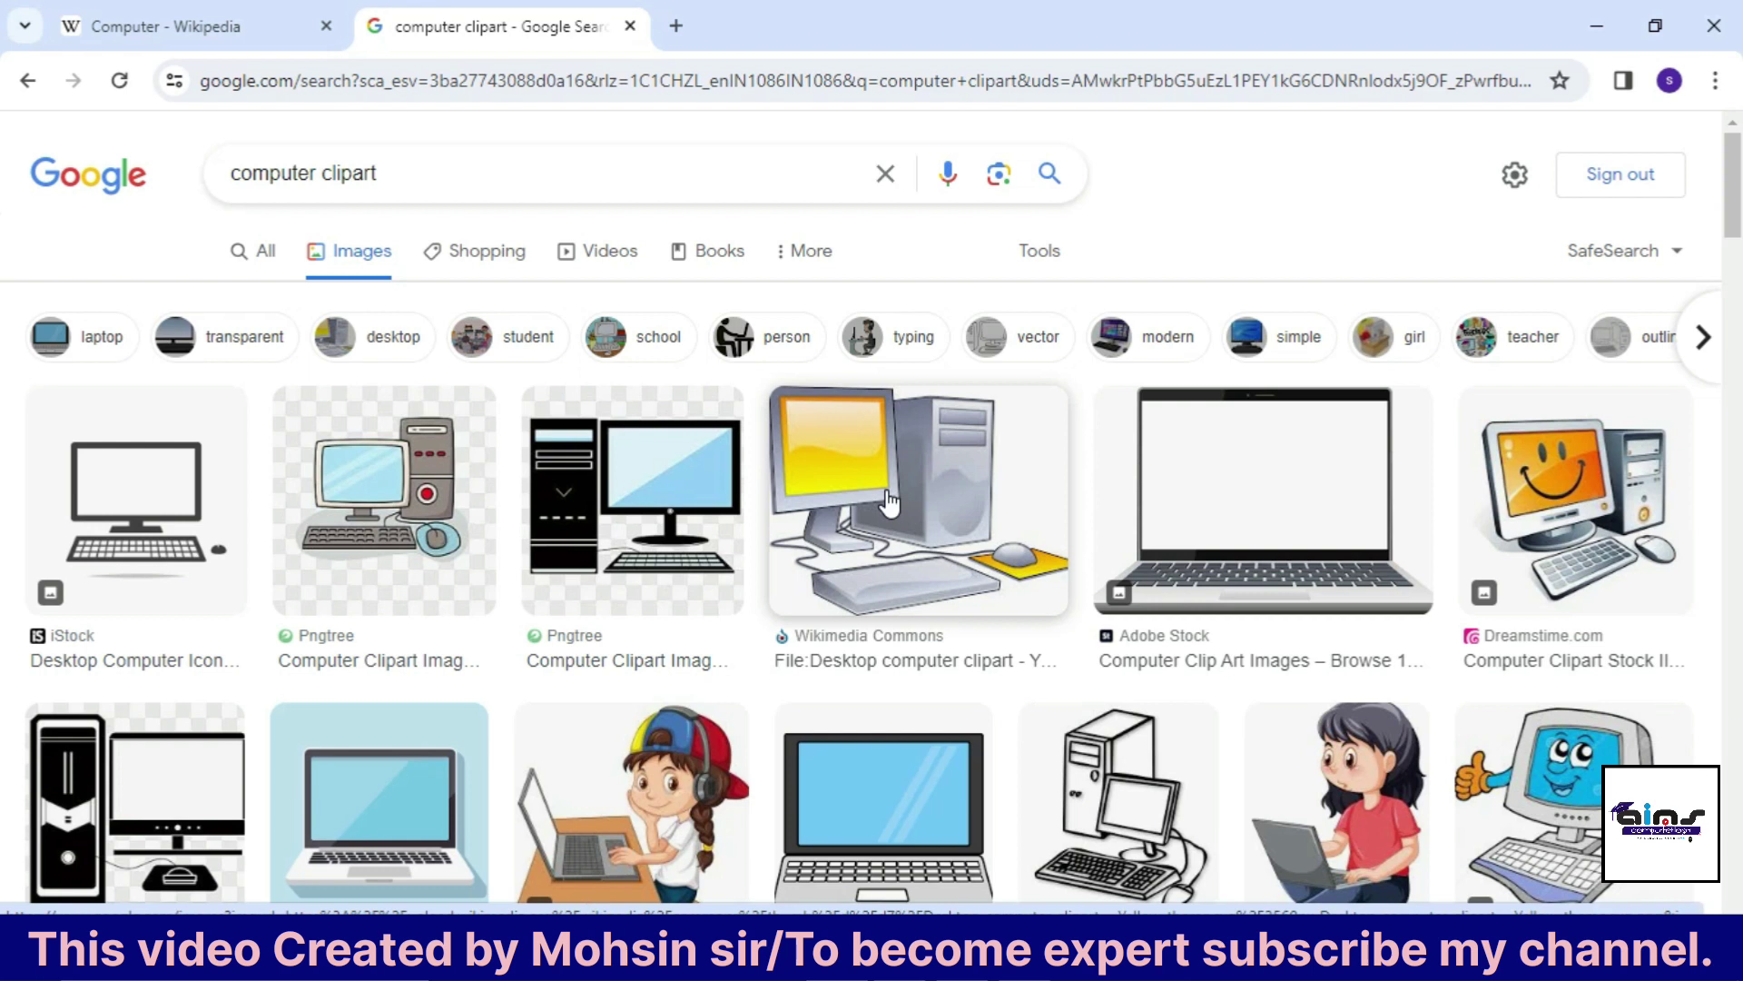
# Copy the Wikimedia desktop computer image, then copy Wikipedia's 'Conventionally, a modern computer consists of…' passage
pyautogui.rightClick(888, 501)
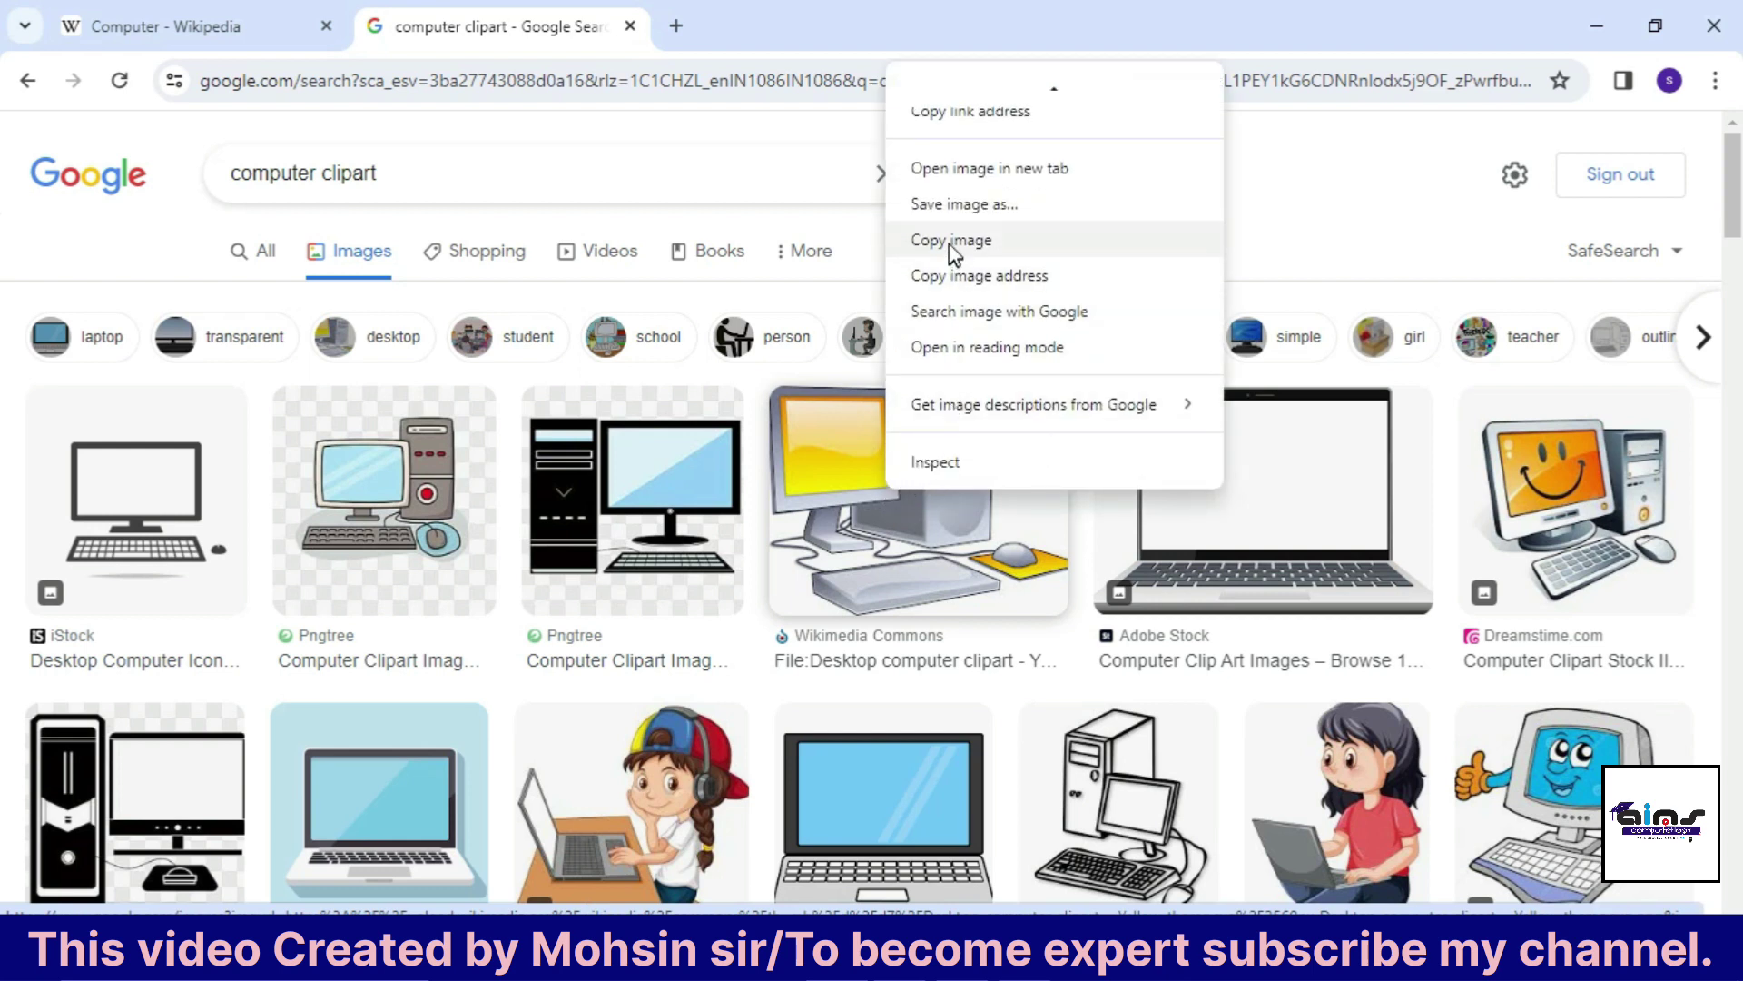
pyautogui.click(949, 243)
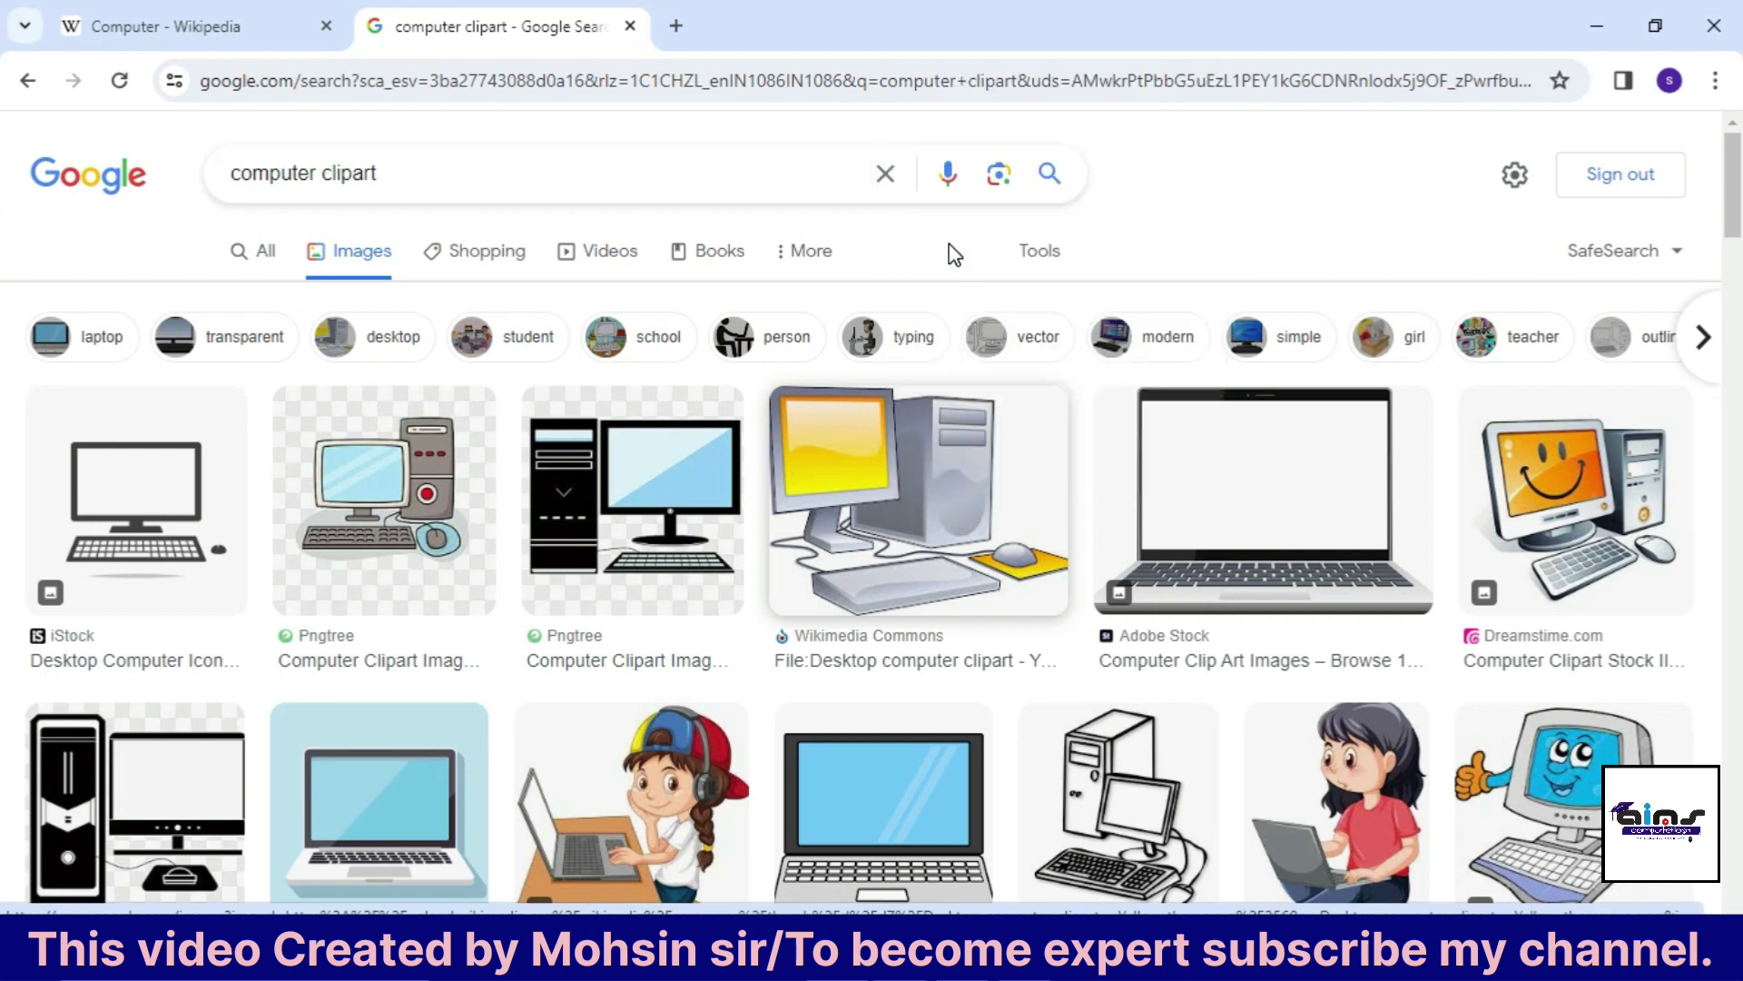
pyautogui.click(227, 25)
pyautogui.scroll(-5, 529, 601)
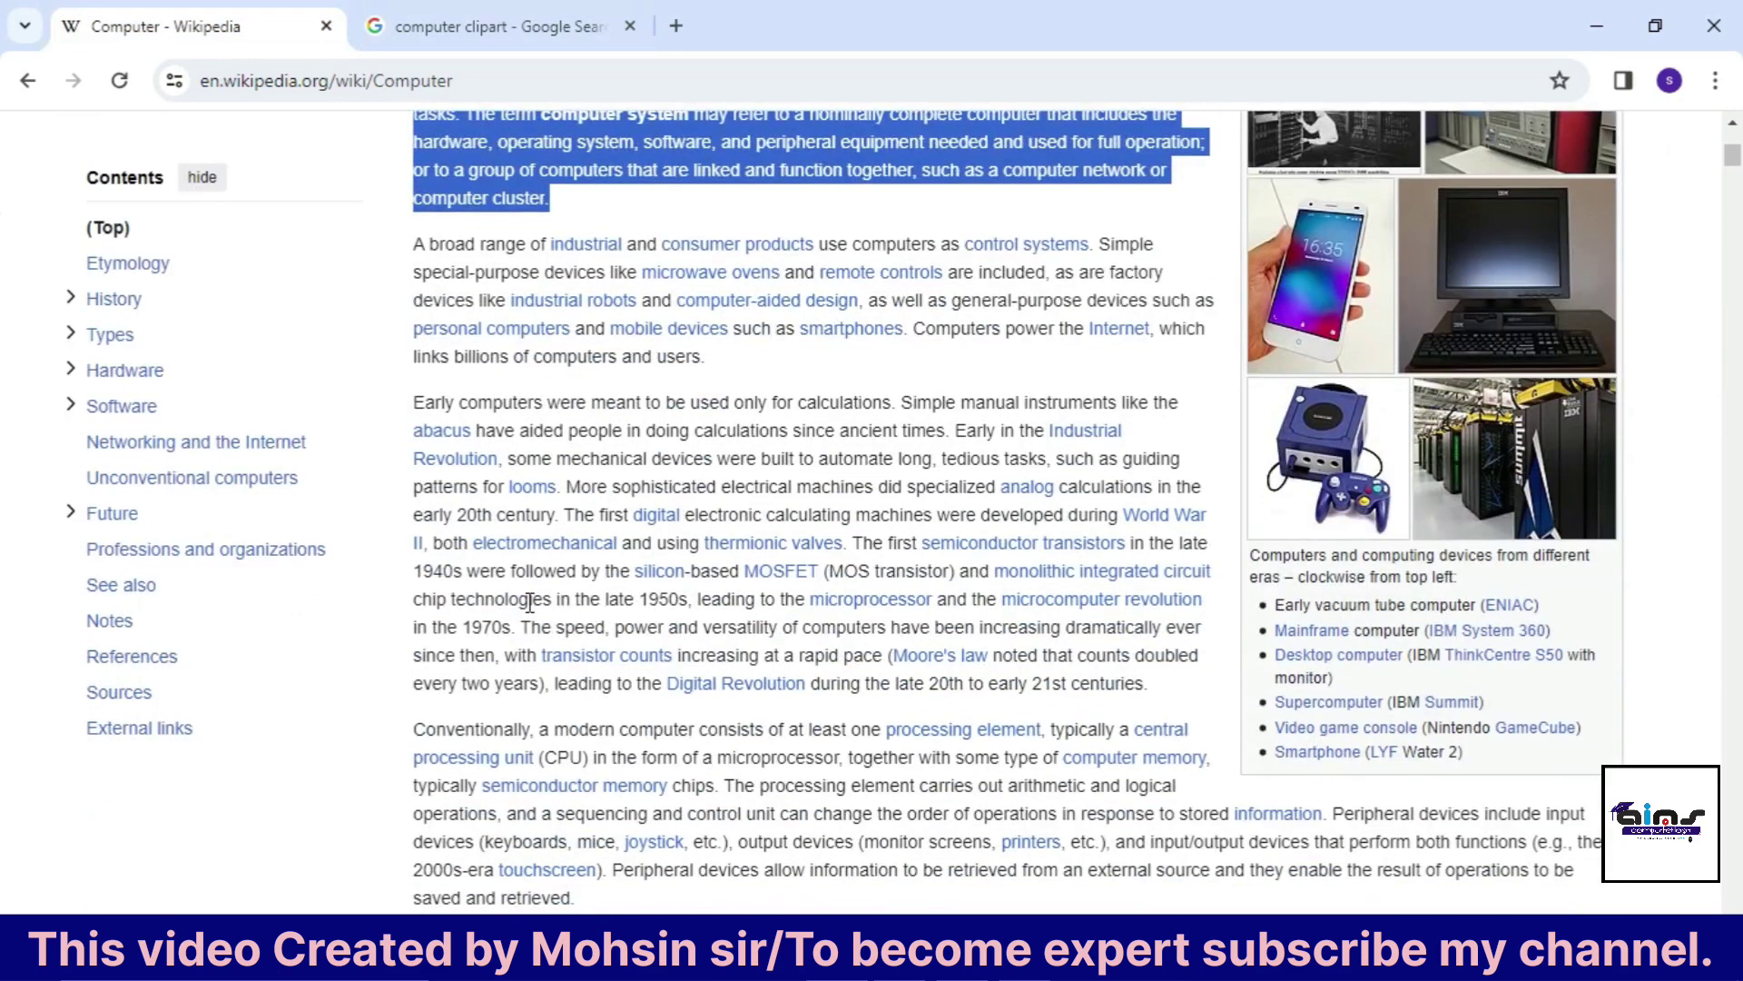
pyautogui.scroll(-3, 529, 601)
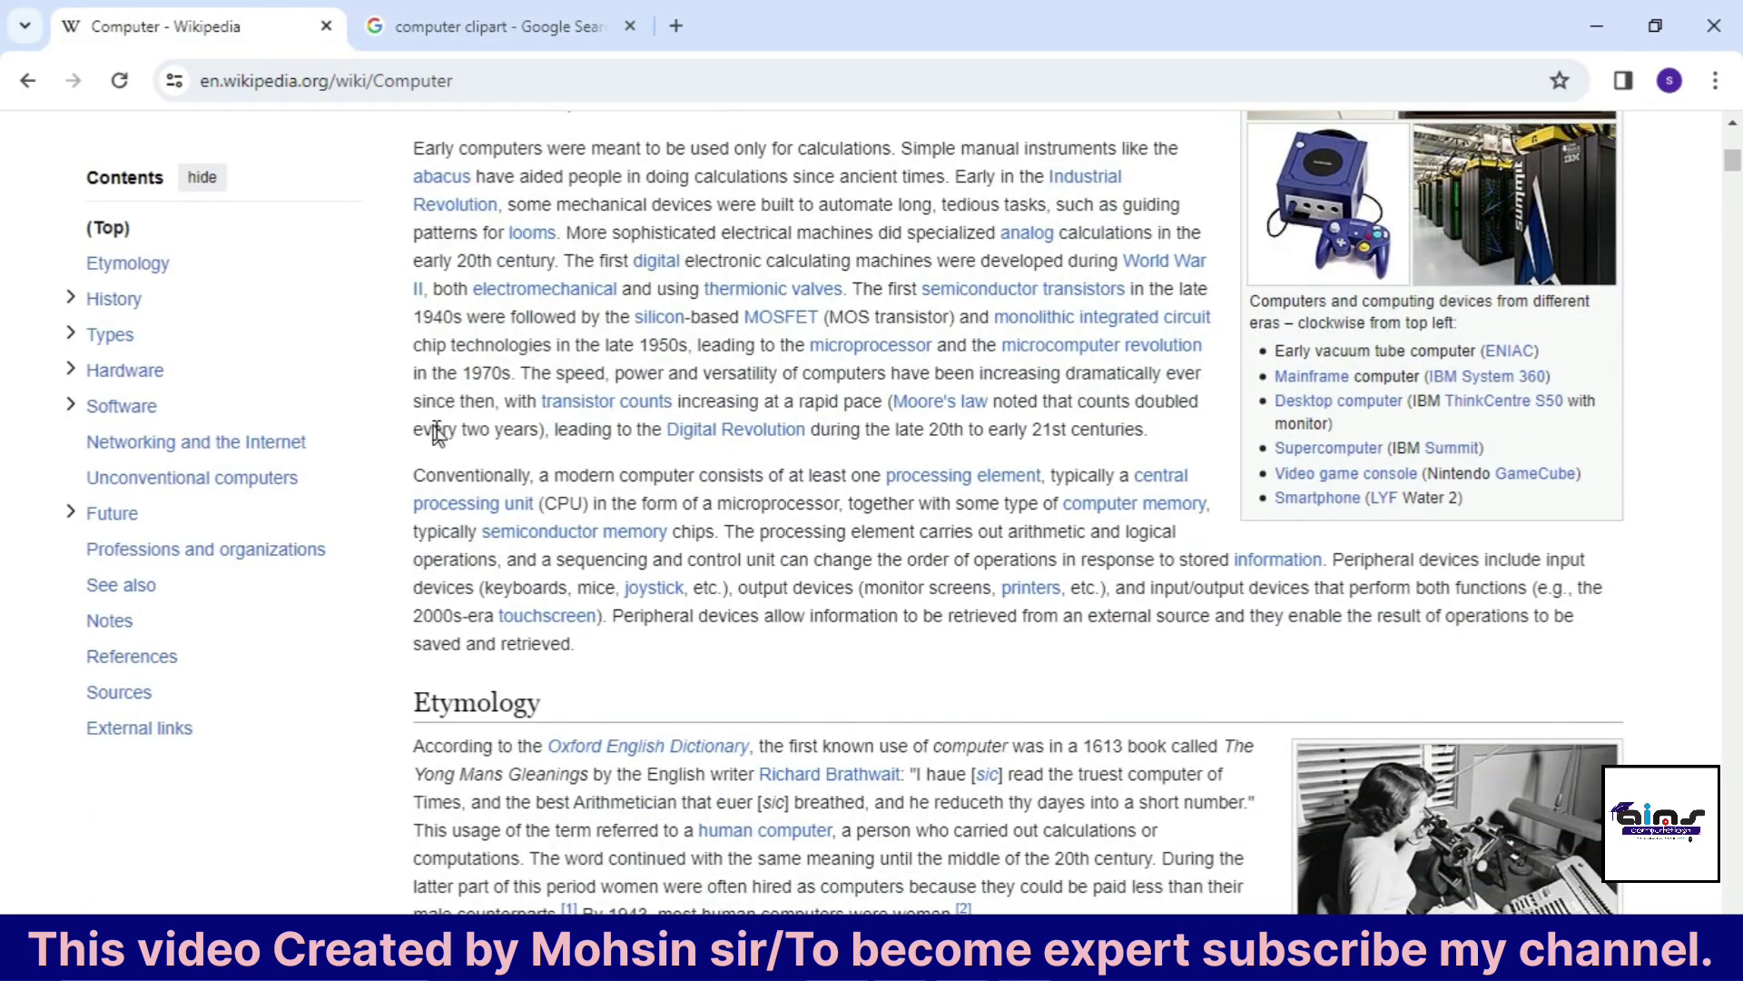
pyautogui.moveTo(416, 477); pyautogui.dragTo(690, 567)
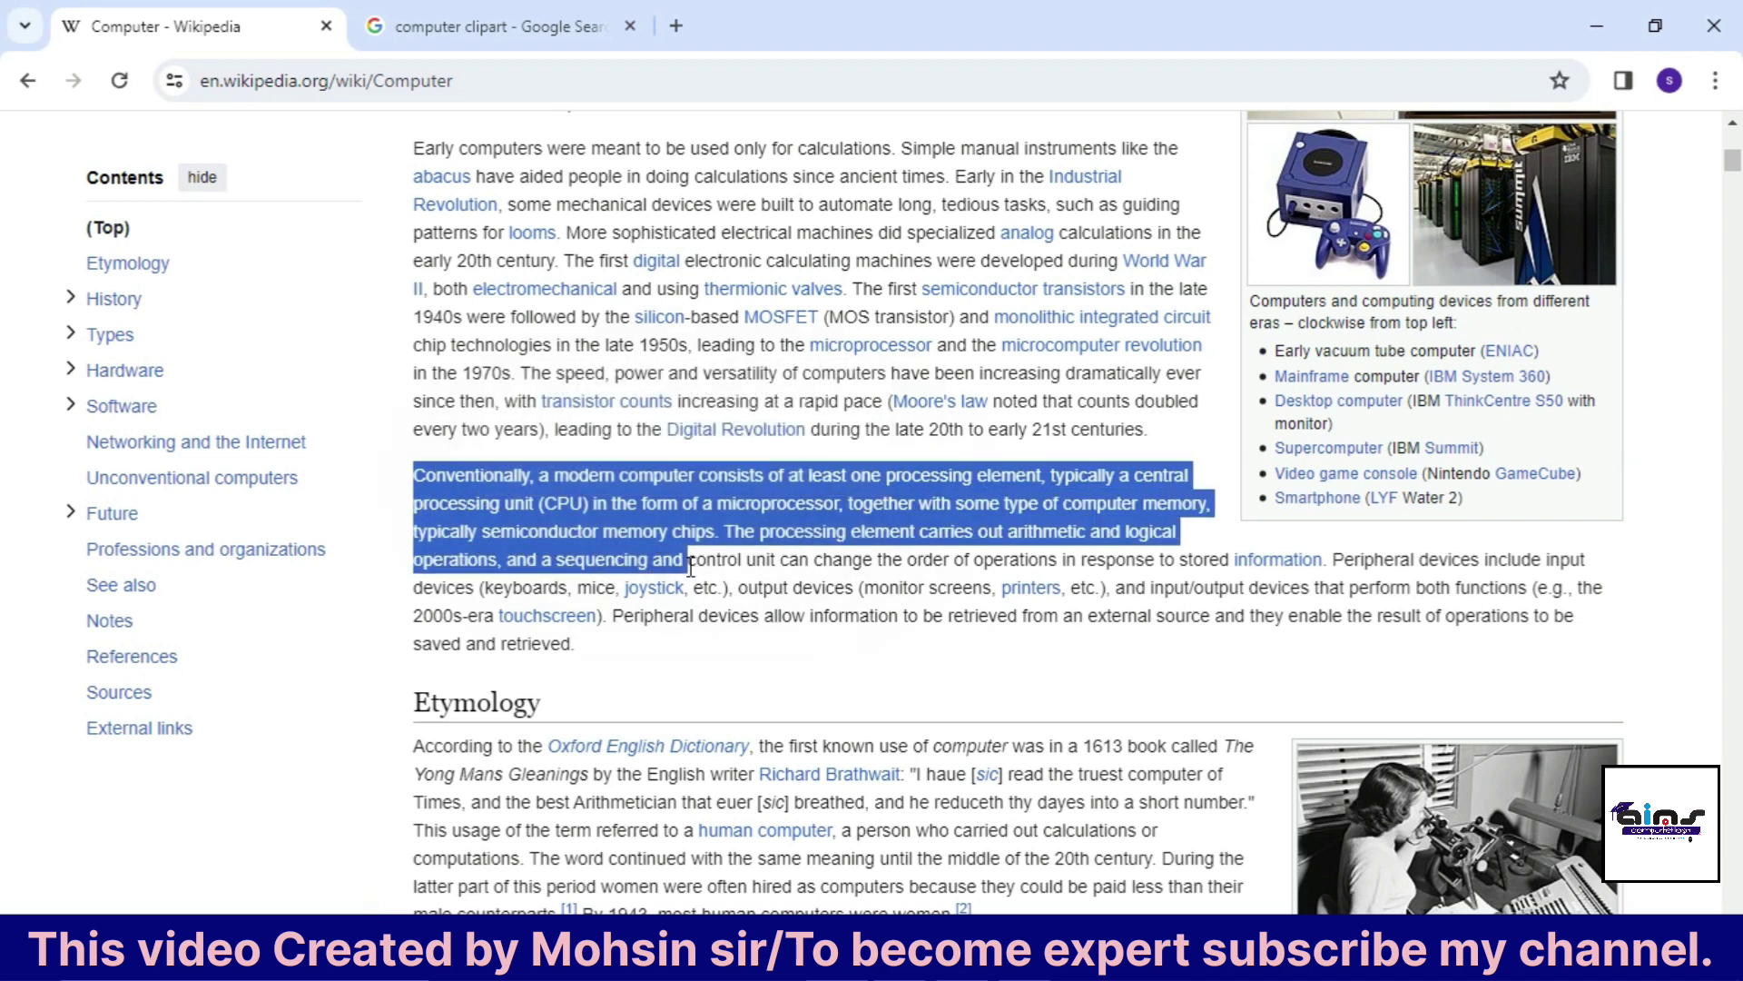
pyautogui.hotkey('ctrl', 'c')
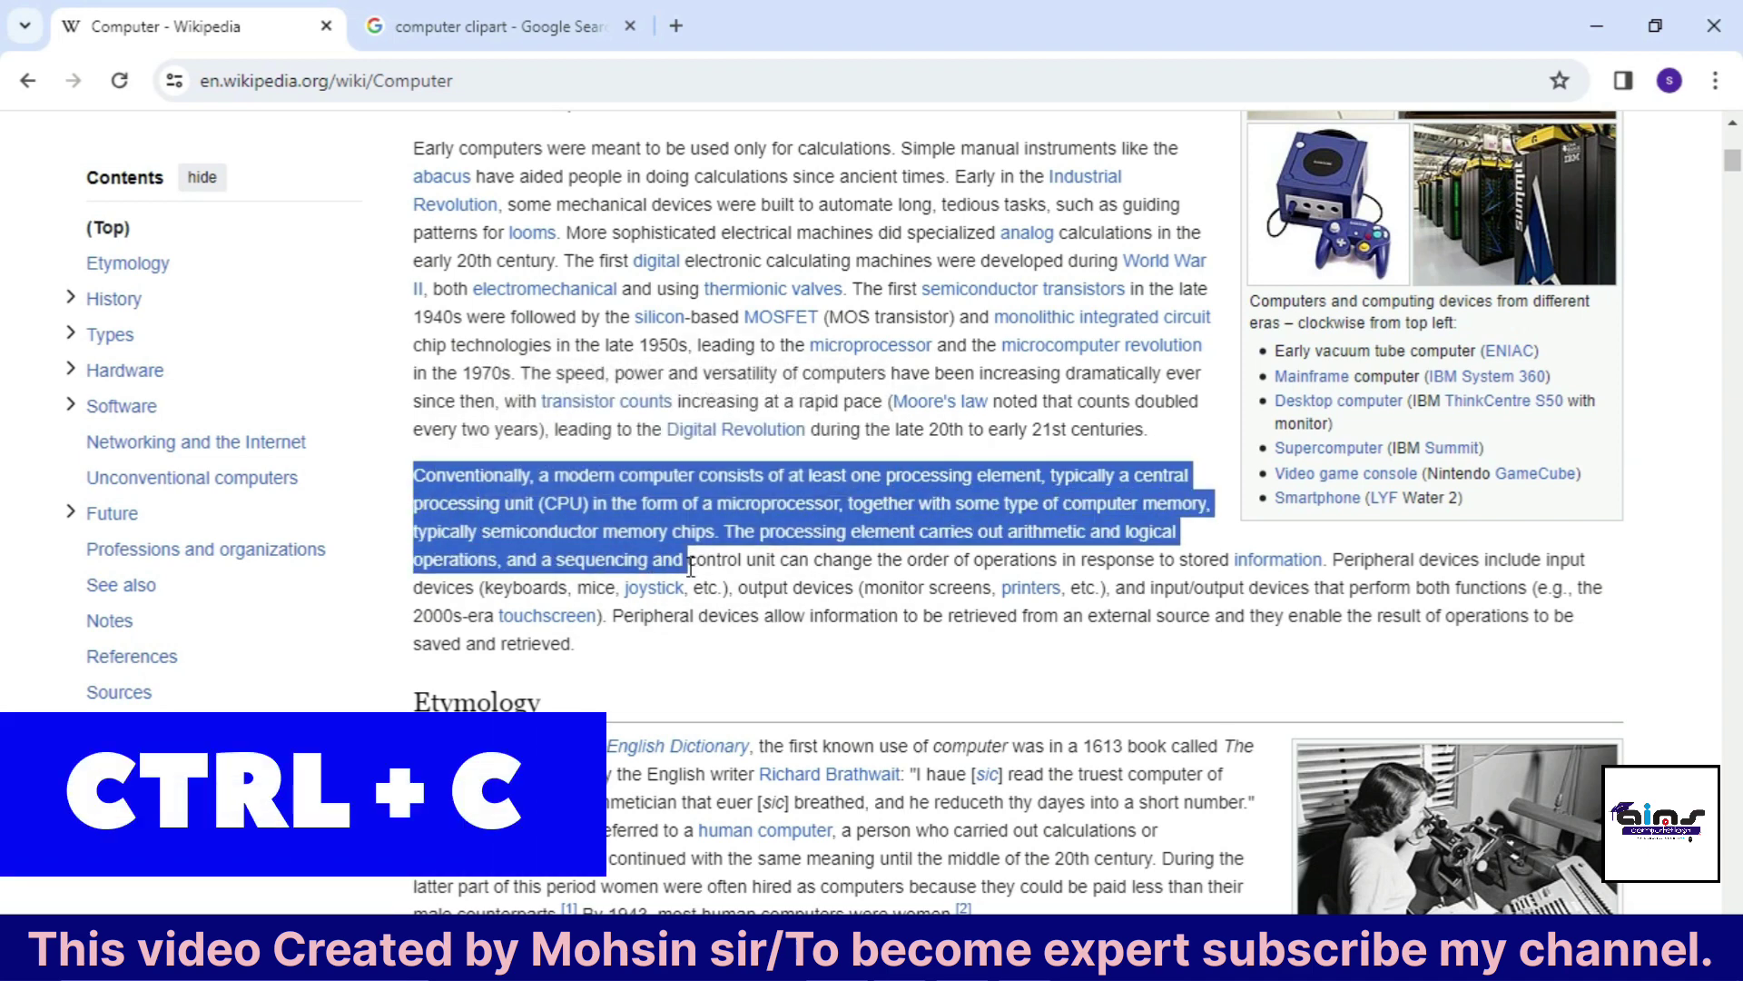
pyautogui.scroll(4, 691, 566)
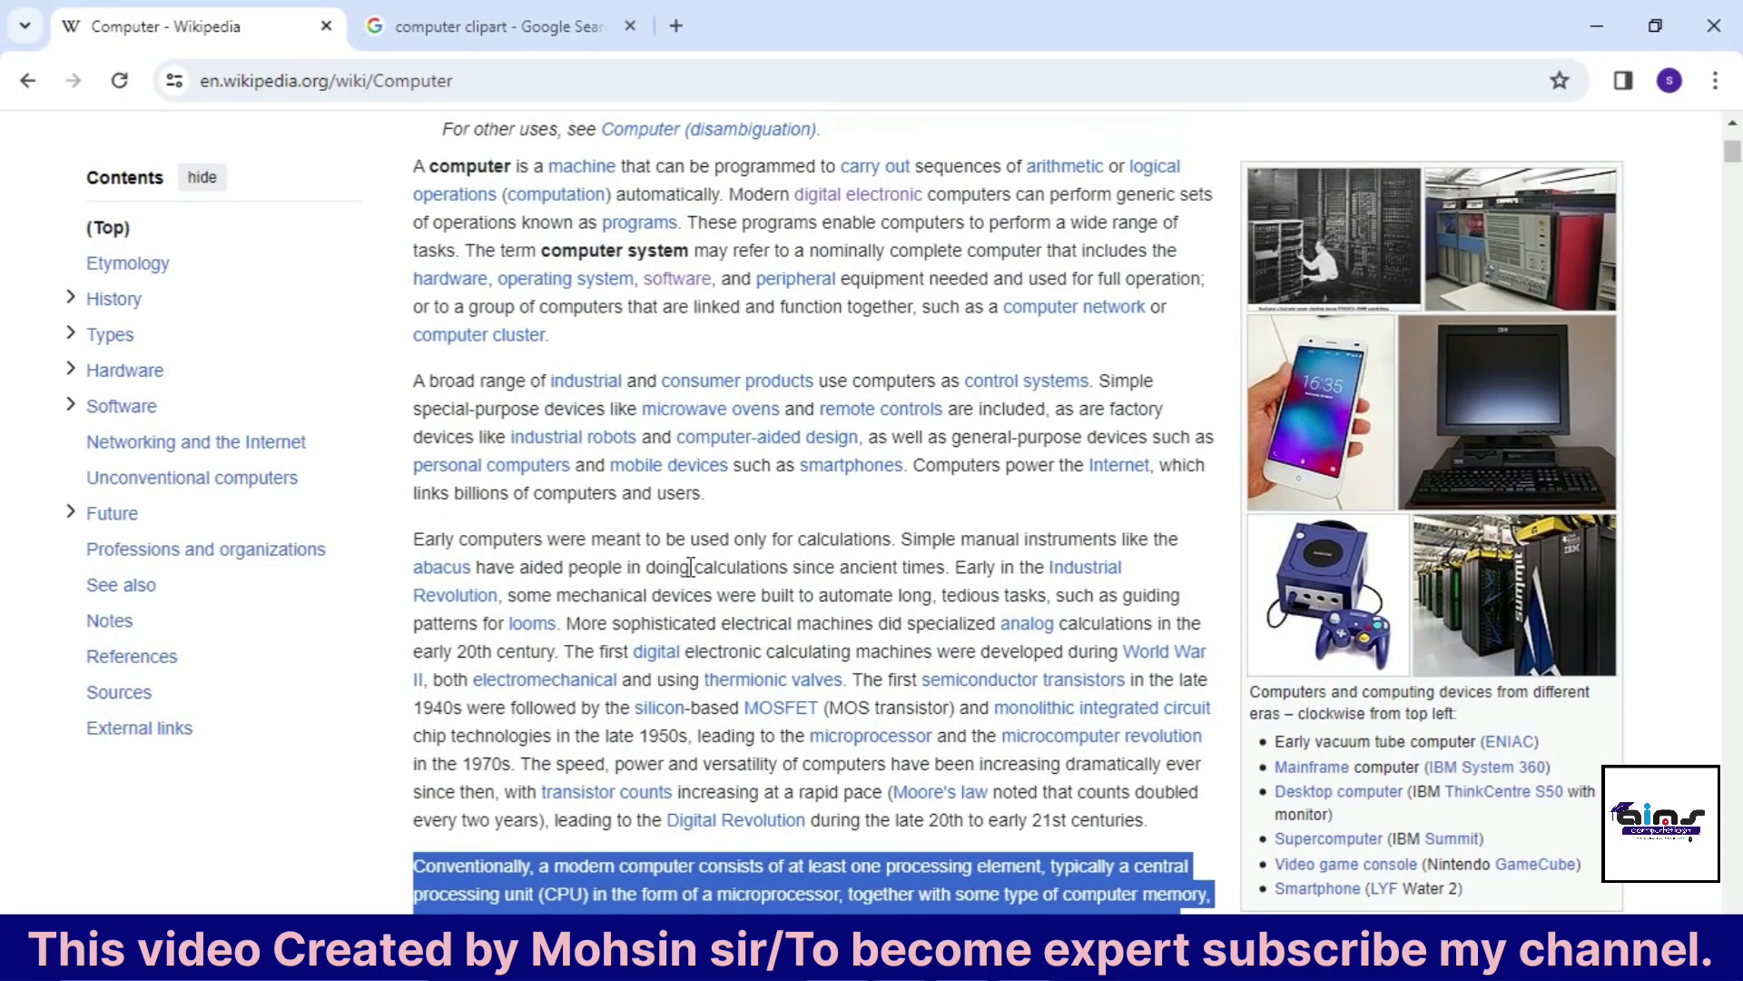
pyautogui.scroll(3, 690, 567)
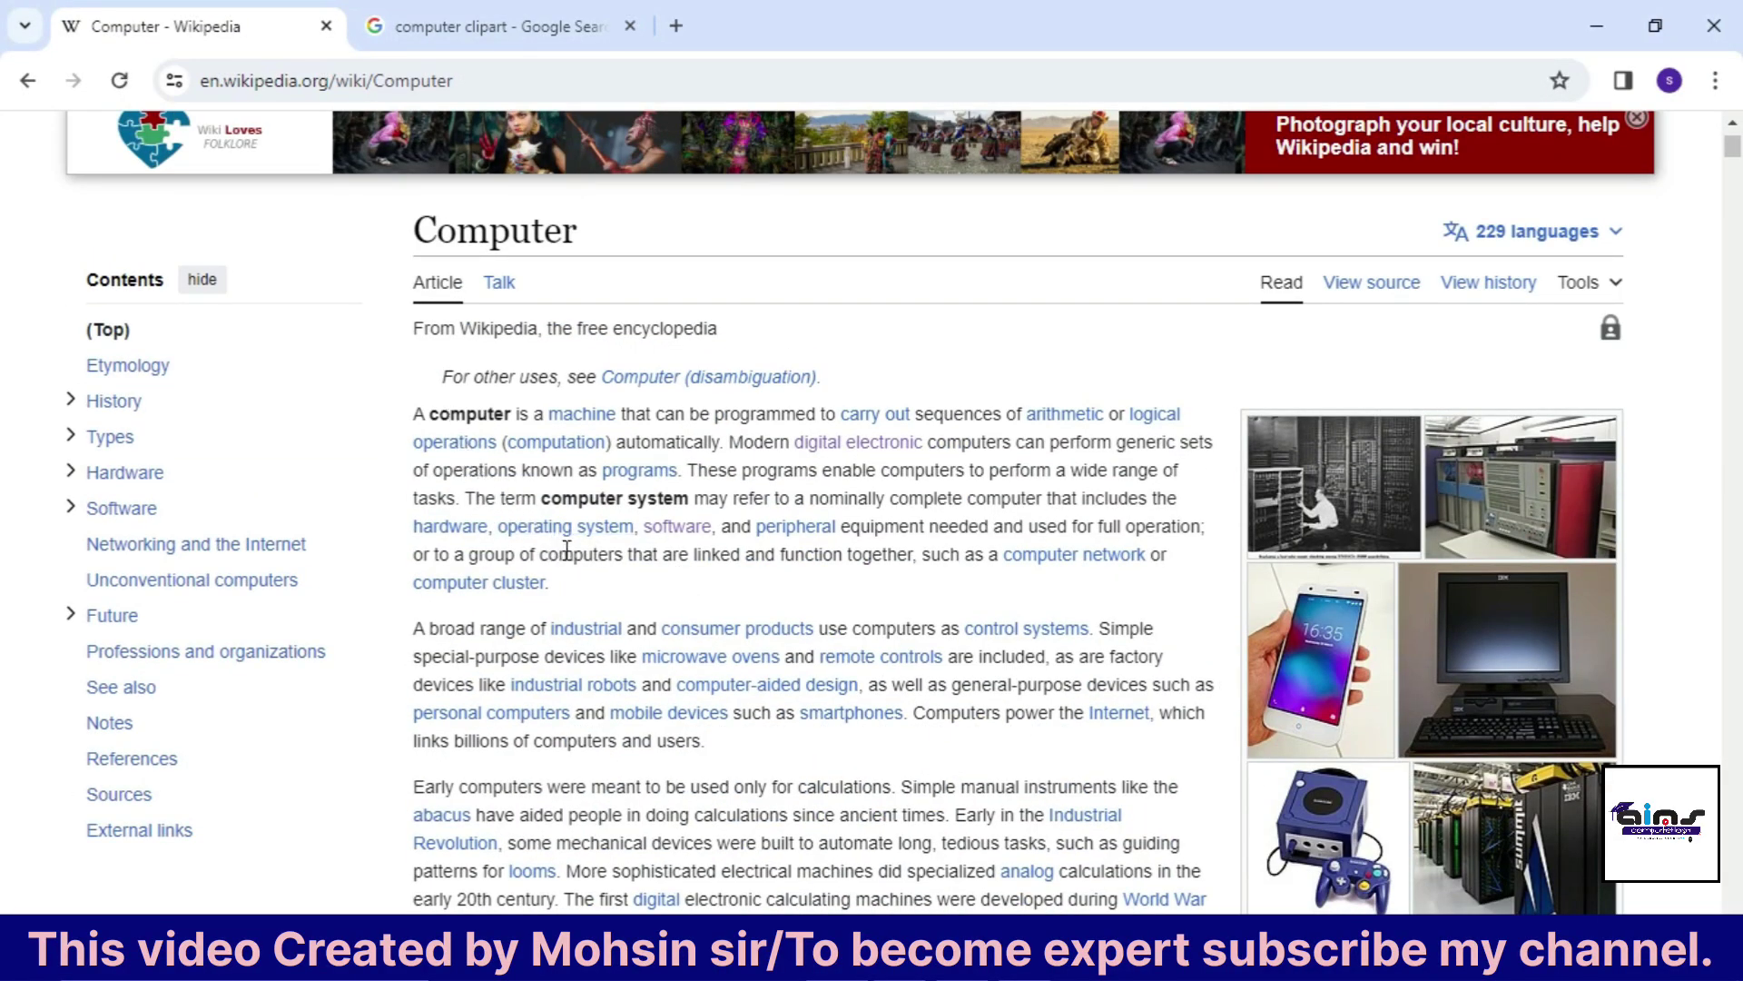
# Revisit the Wikipedia Computer article and select a passage lower down, then return to the clipart results
pyautogui.click(463, 38)
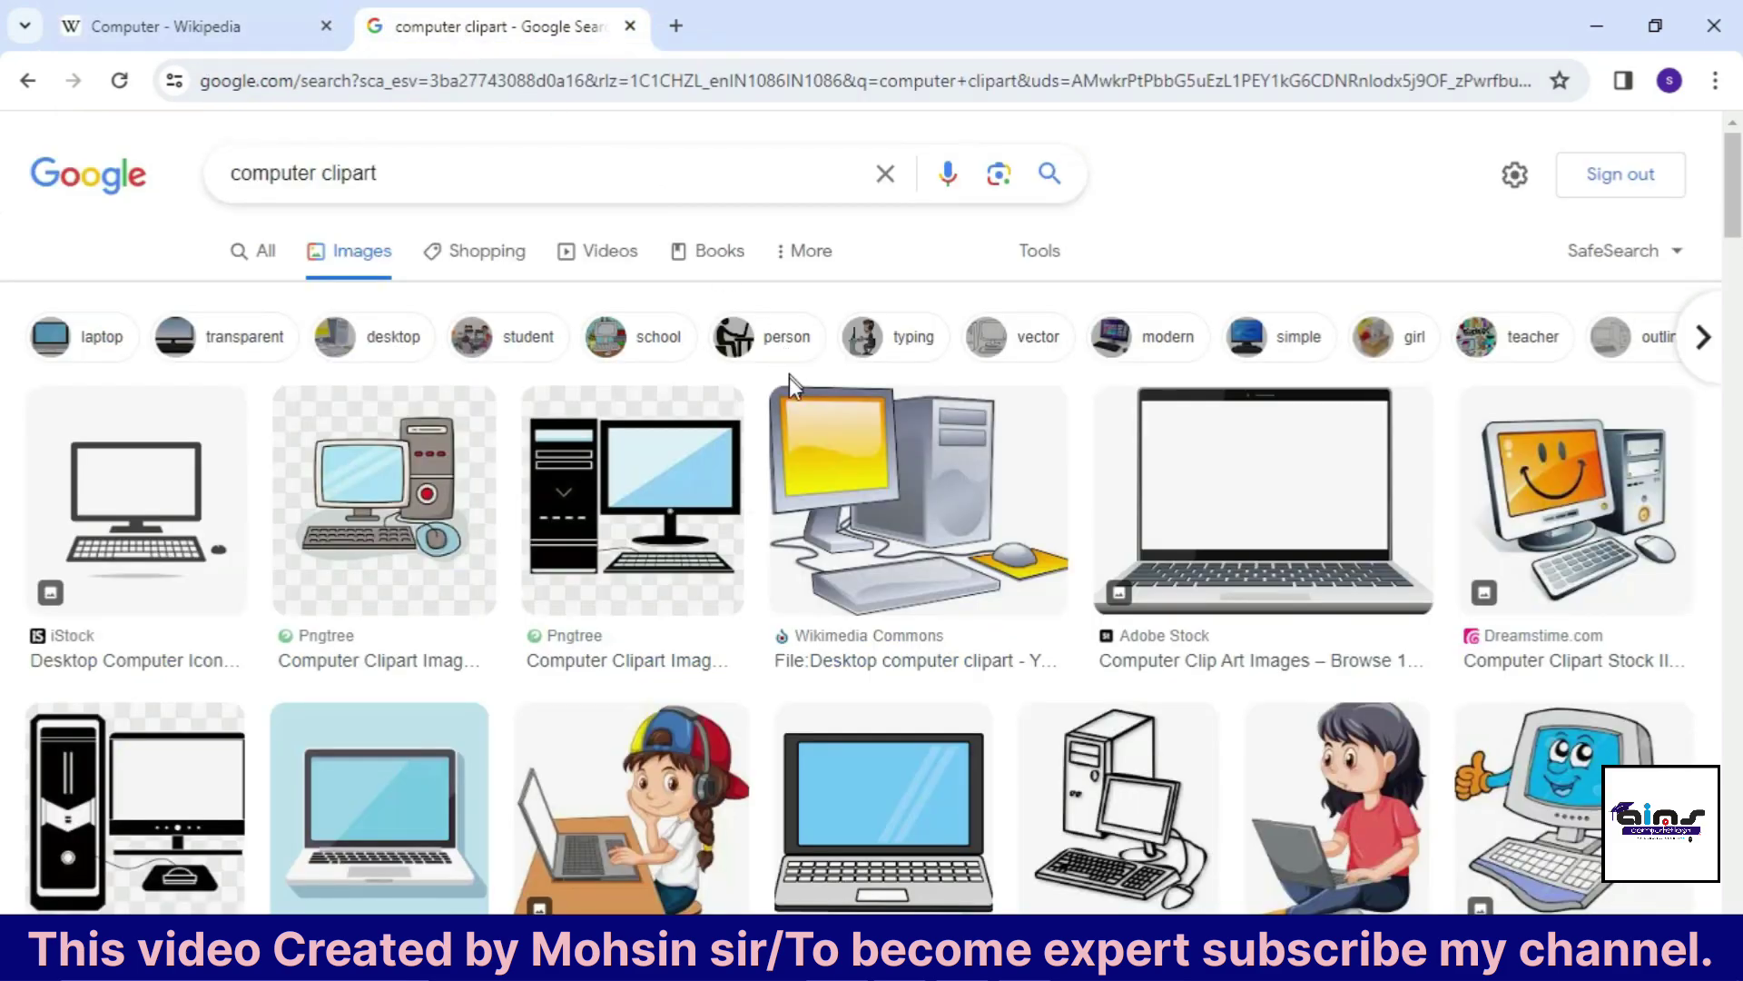
pyautogui.click(195, 24)
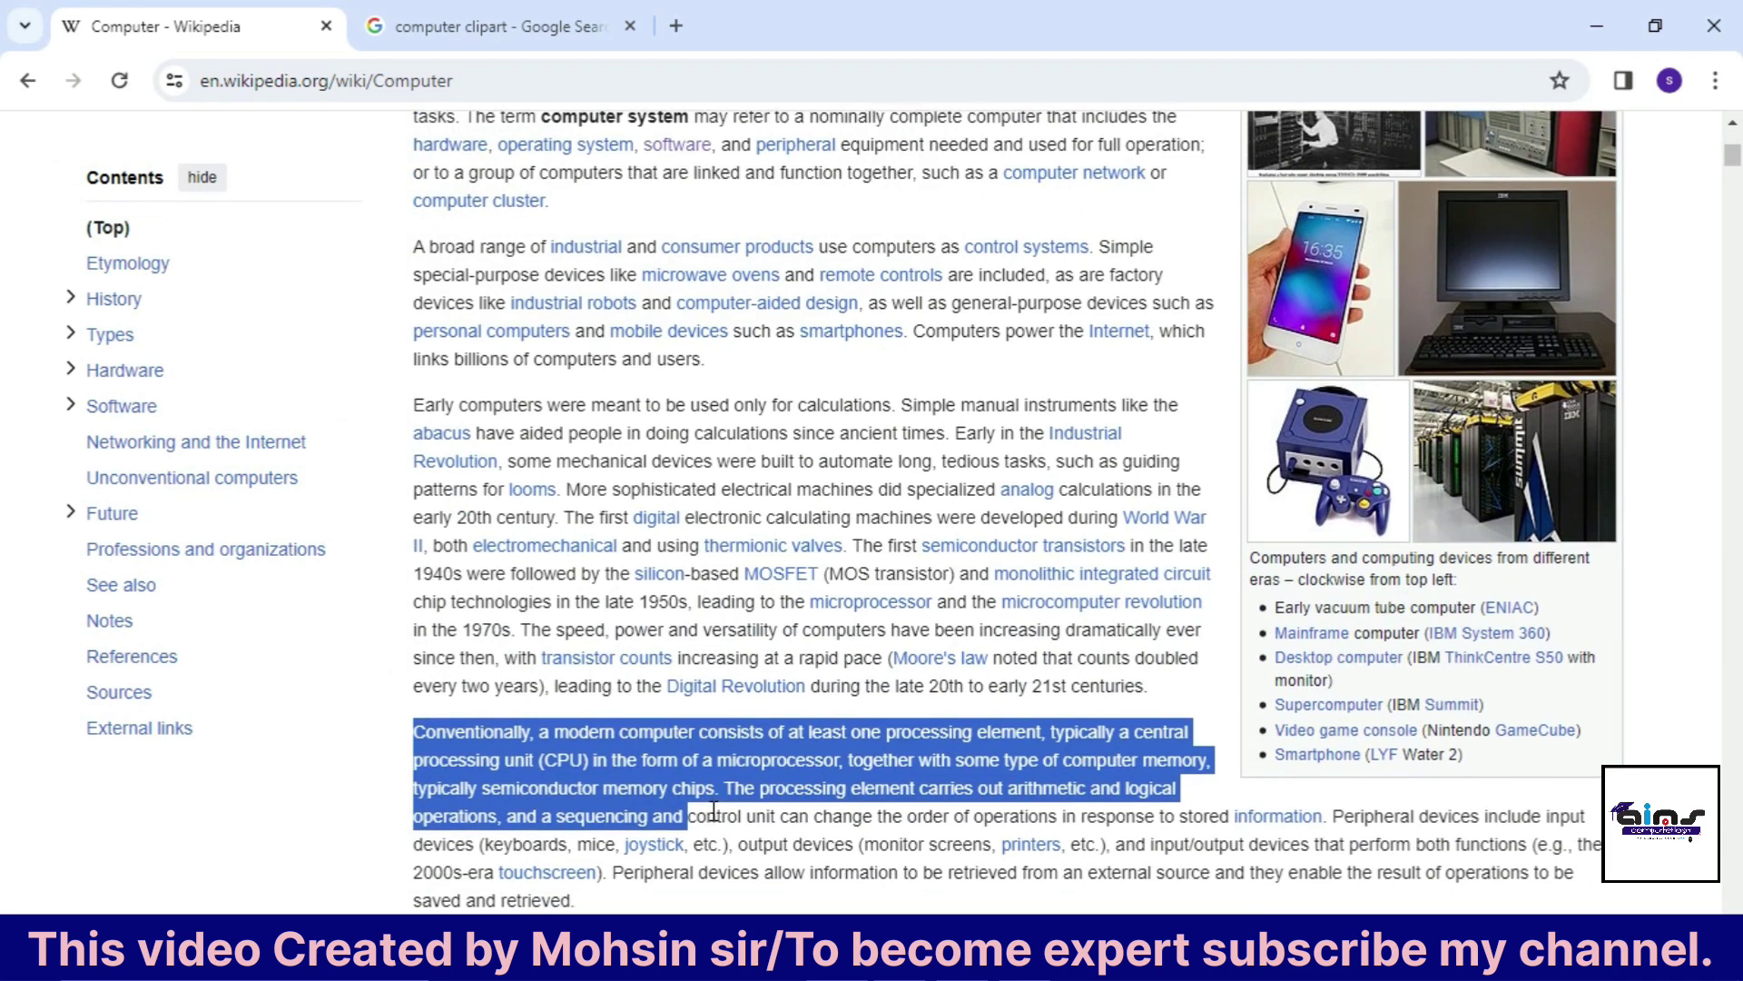
pyautogui.scroll(1, 714, 811)
pyautogui.scroll(3, 714, 811)
pyautogui.scroll(2, 713, 811)
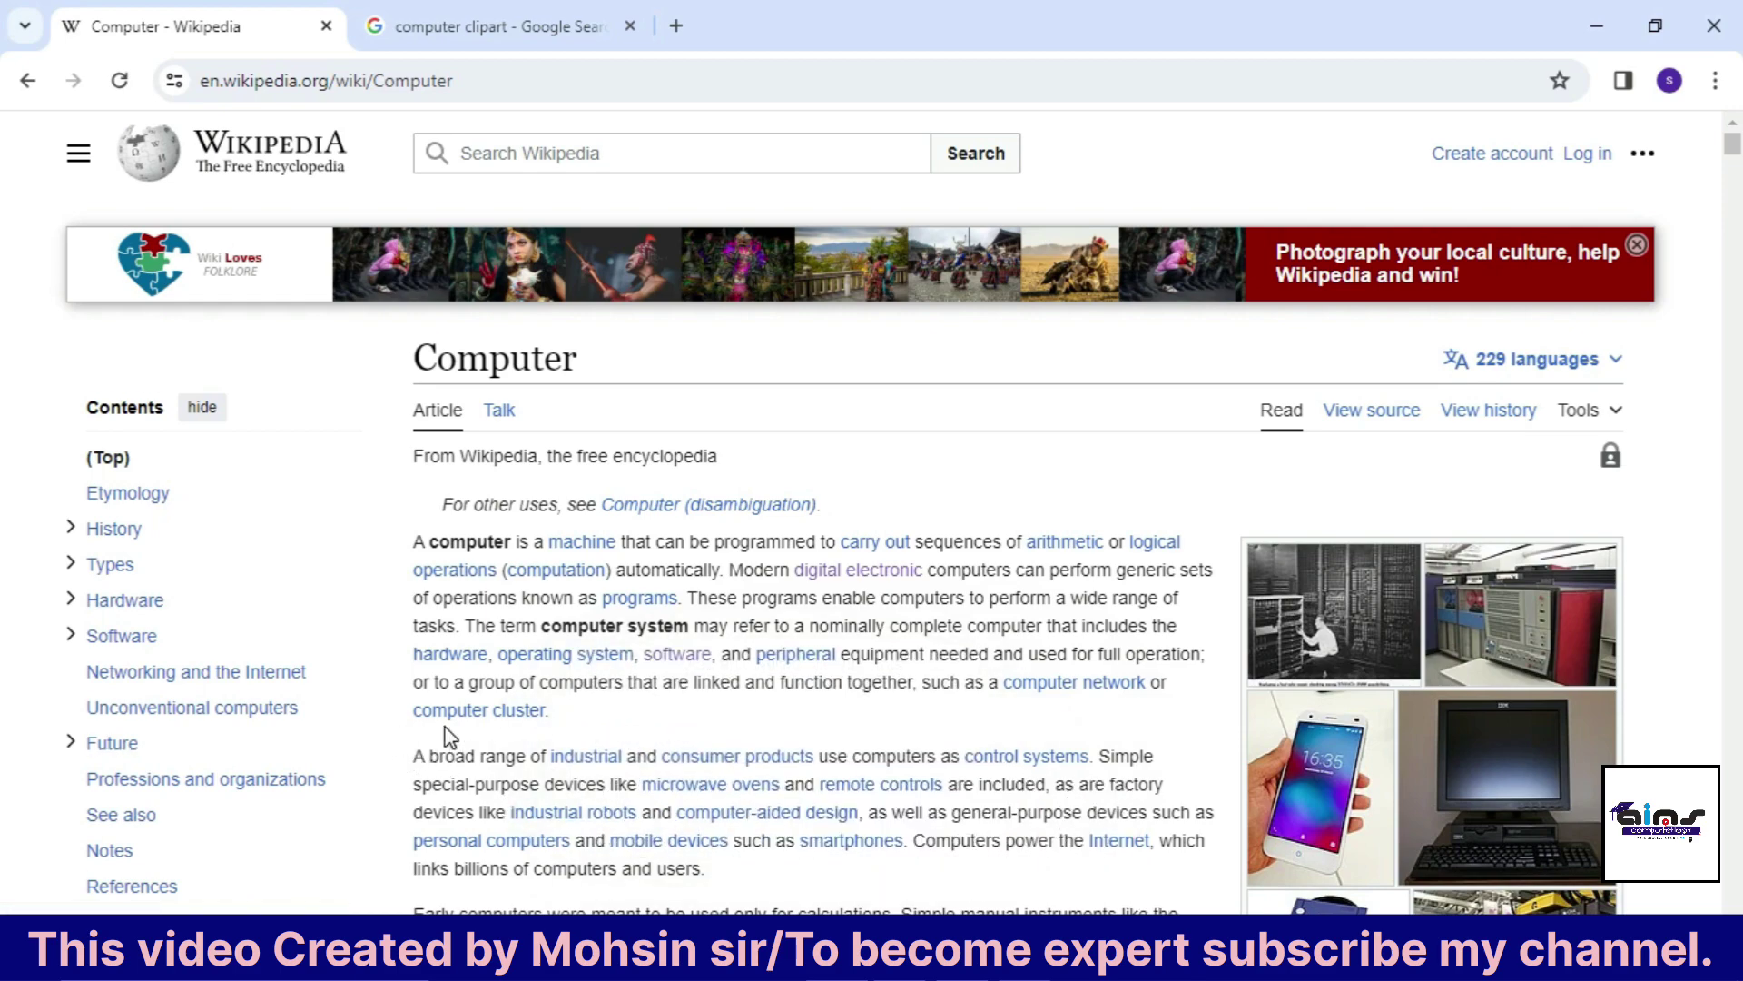
pyautogui.scroll(-5, 448, 734)
pyautogui.moveTo(415, 731); pyautogui.dragTo(683, 811)
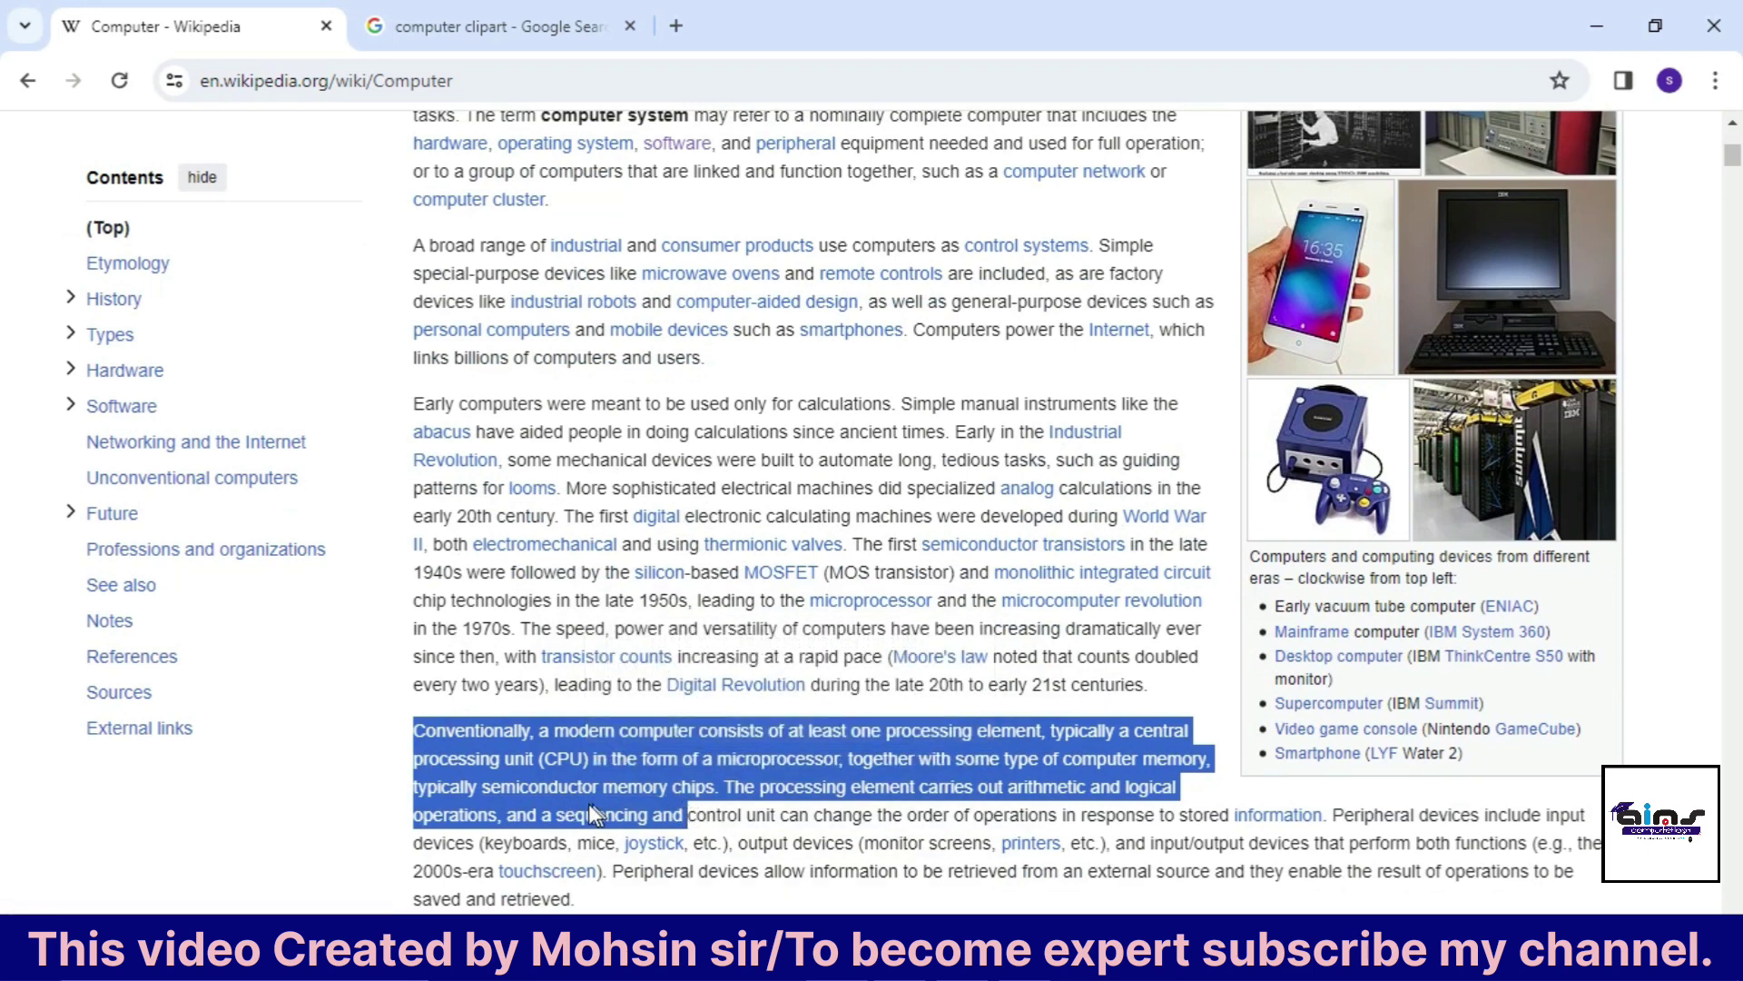
pyautogui.scroll(1, 574, 804)
pyautogui.scroll(3, 574, 803)
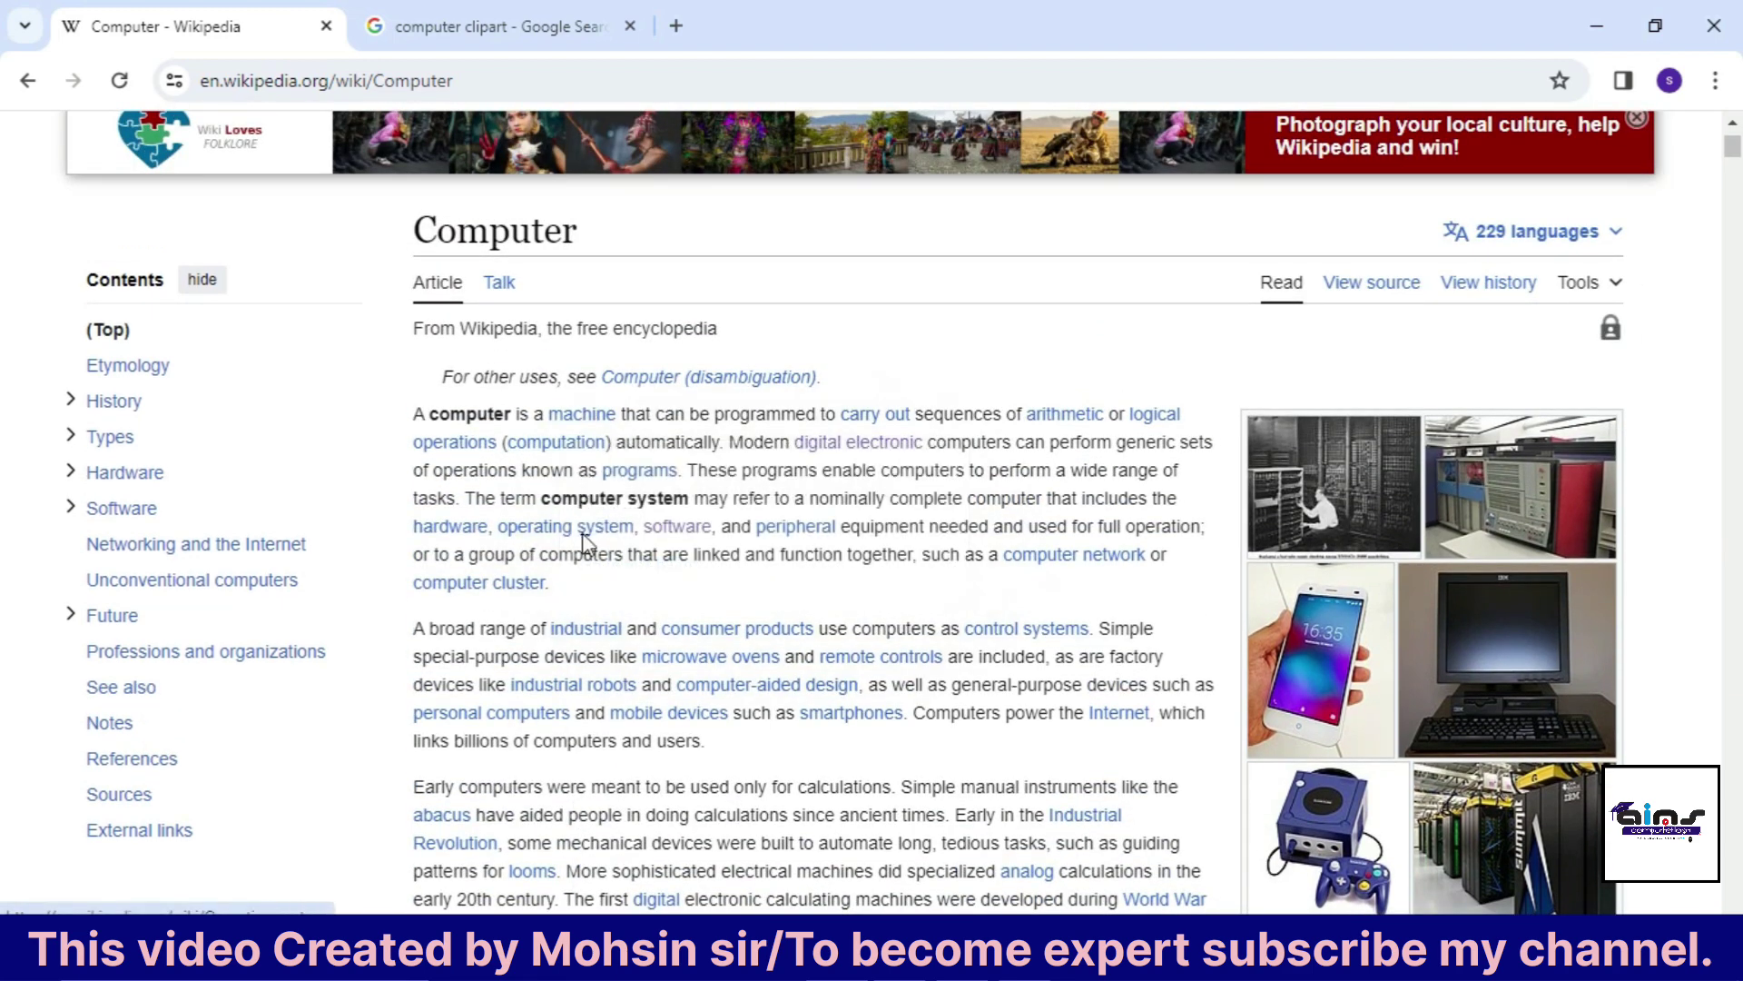
pyautogui.click(495, 25)
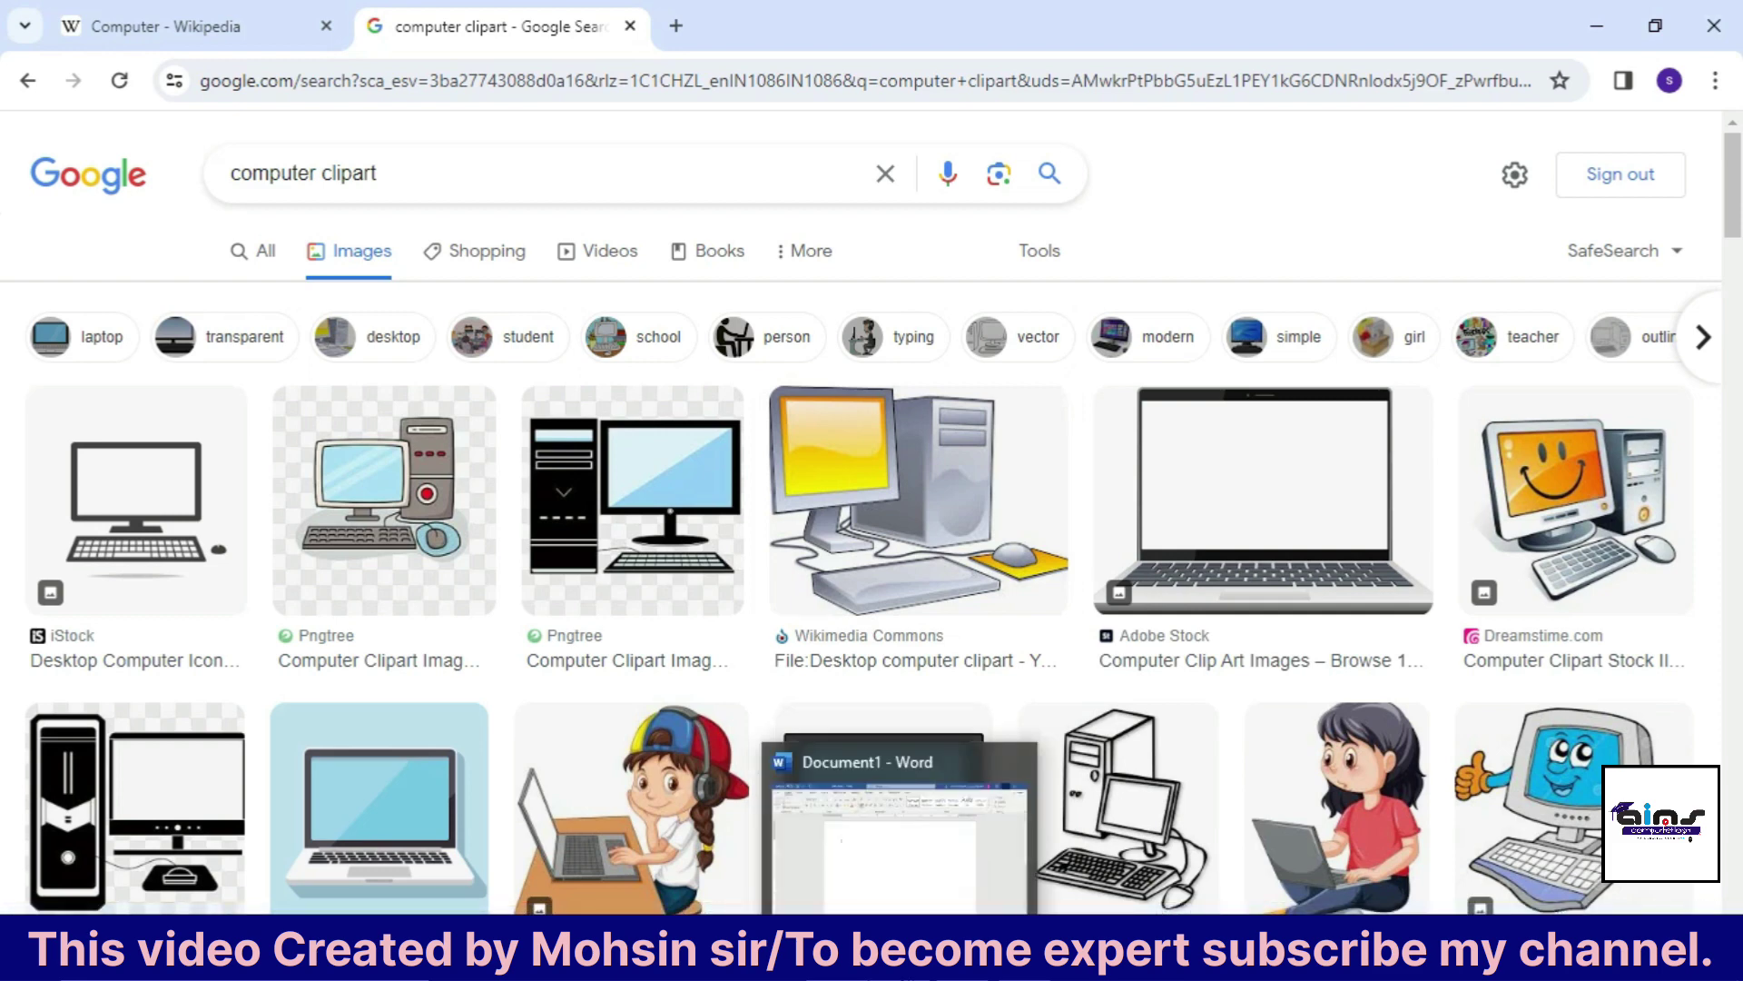
# Paste the 'Conventionally…' paragraph into the blank Word document from clipboard history
pyautogui.click(898, 957)
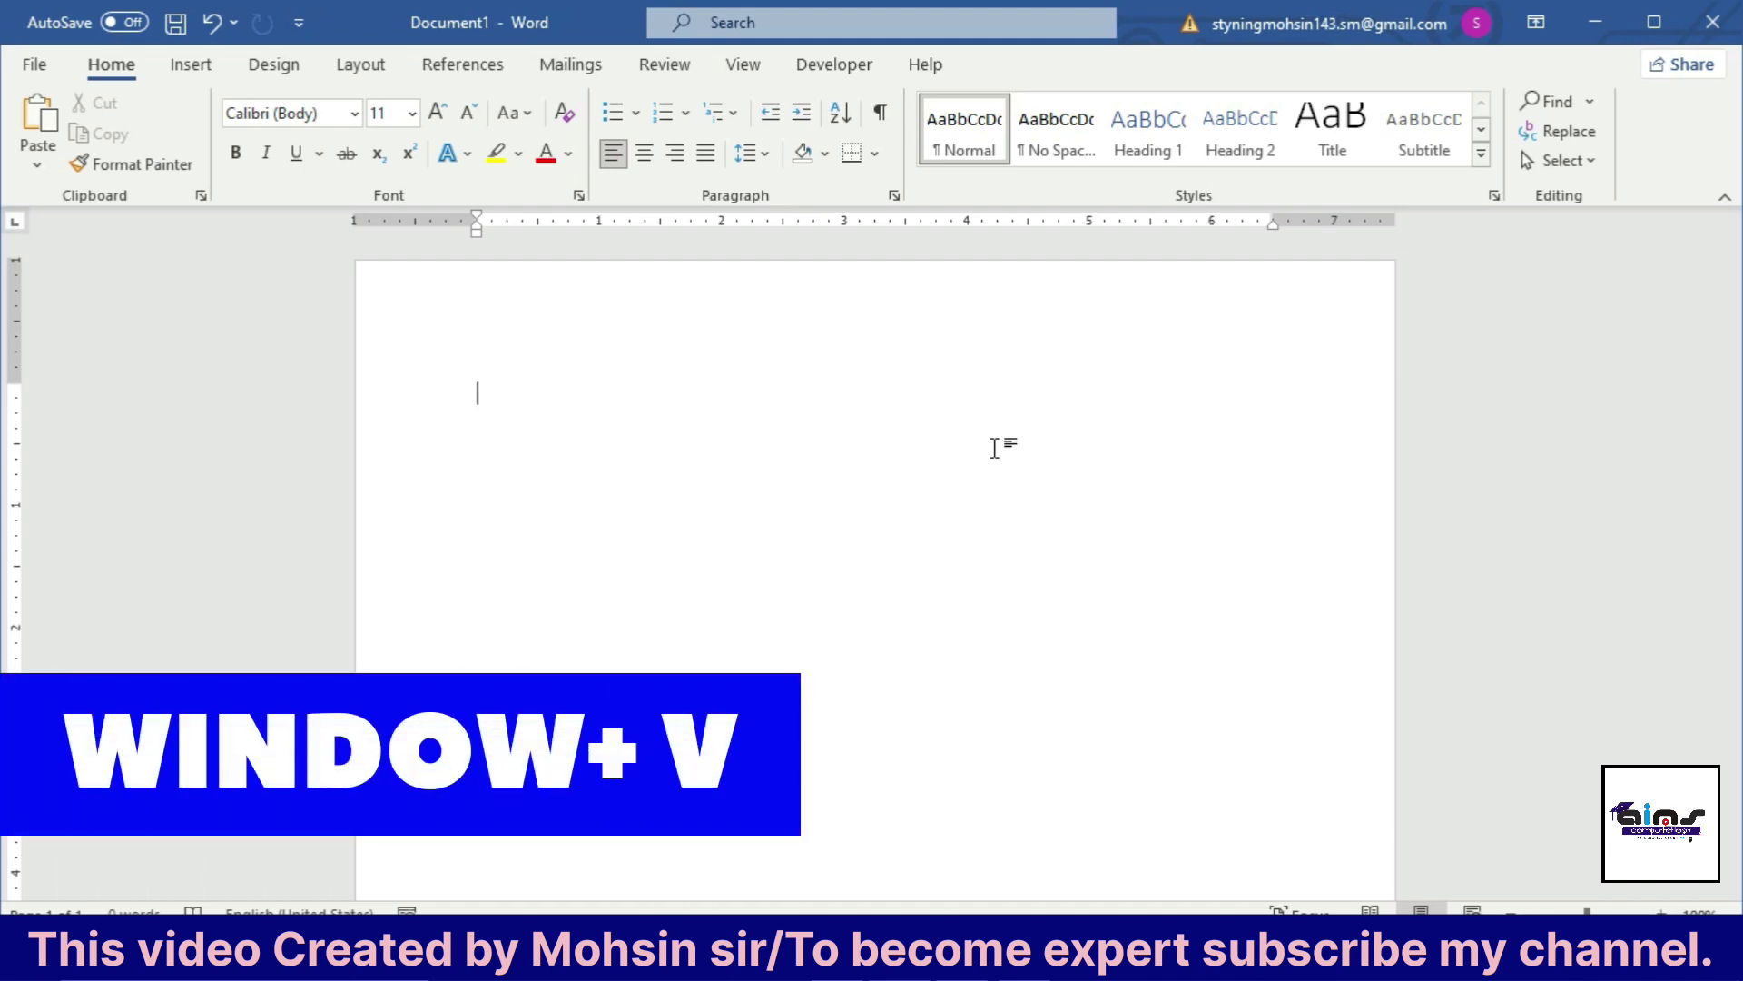
pyautogui.press('super+v')
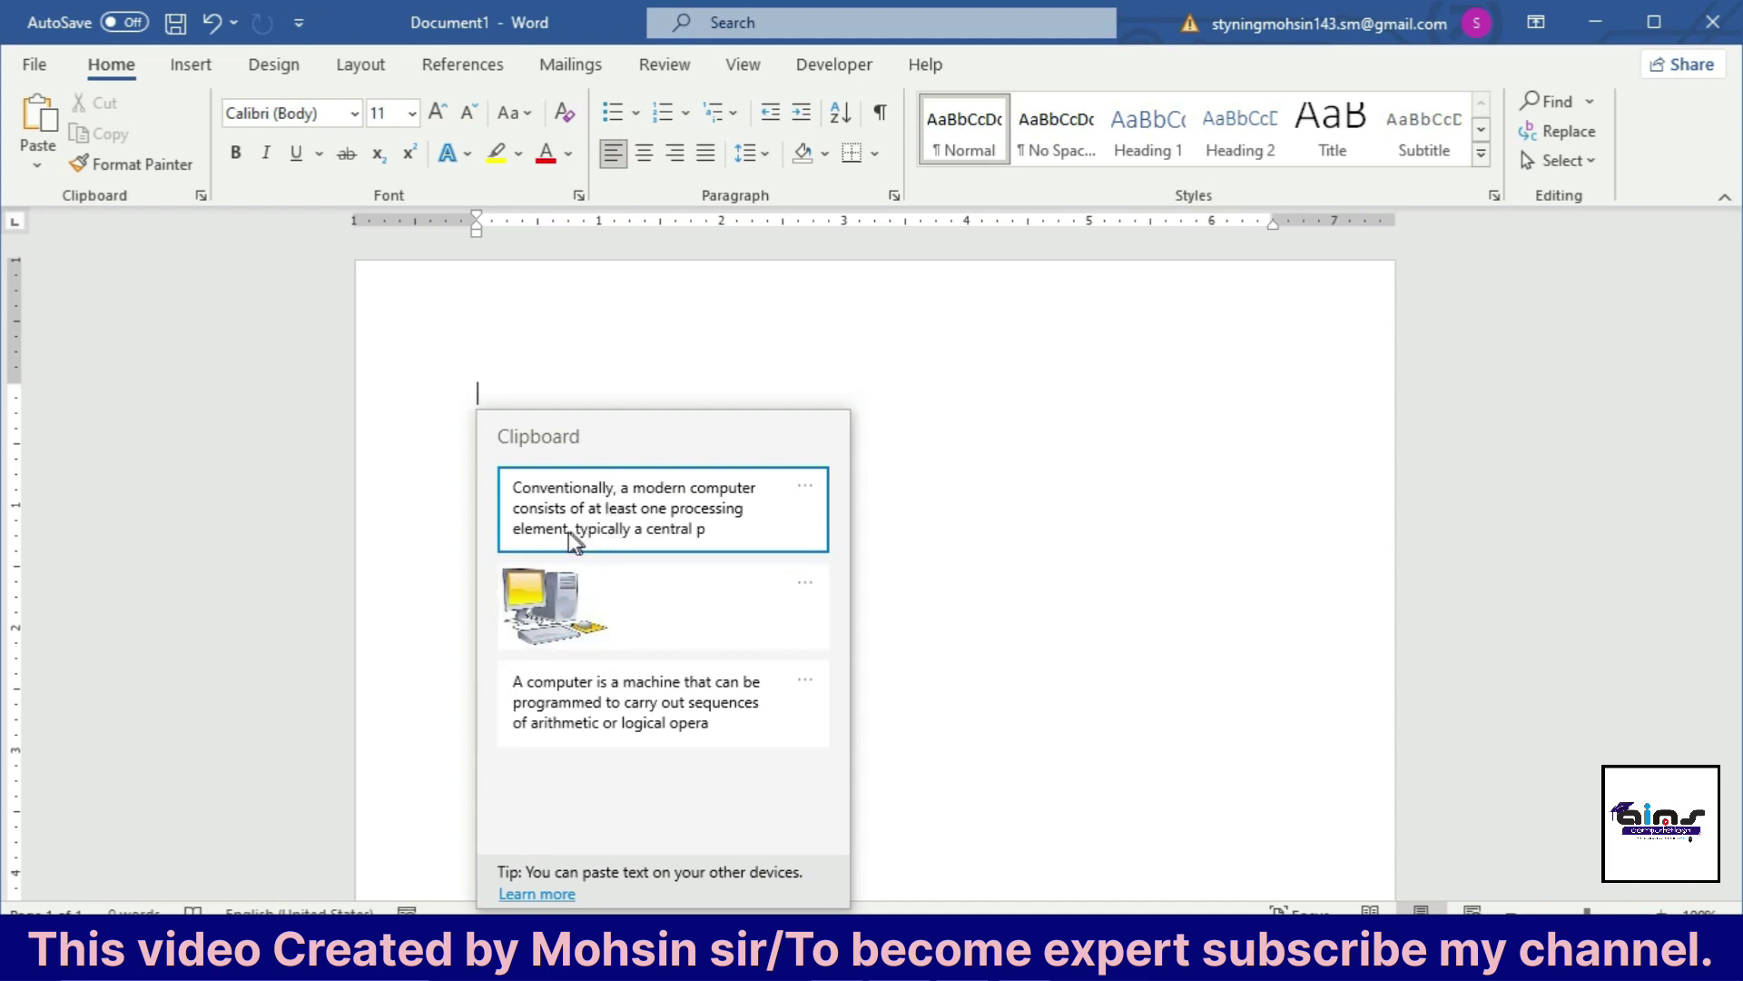
pyautogui.click(670, 501)
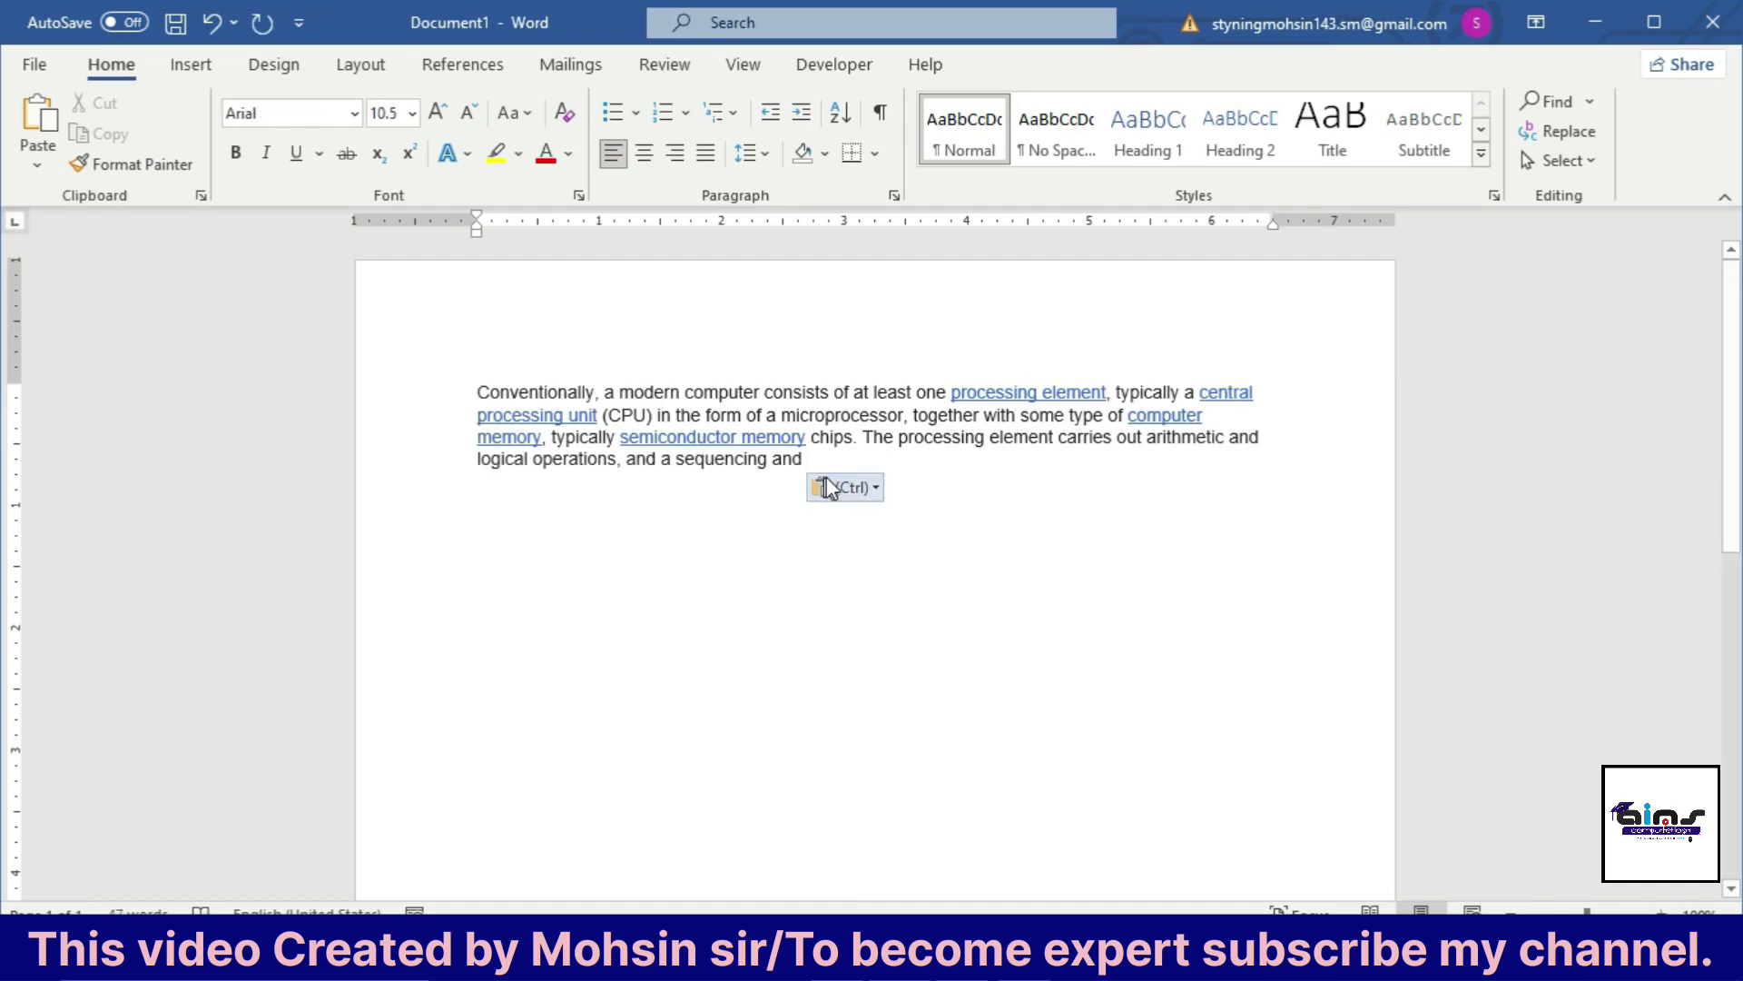
pyautogui.press('Escape')
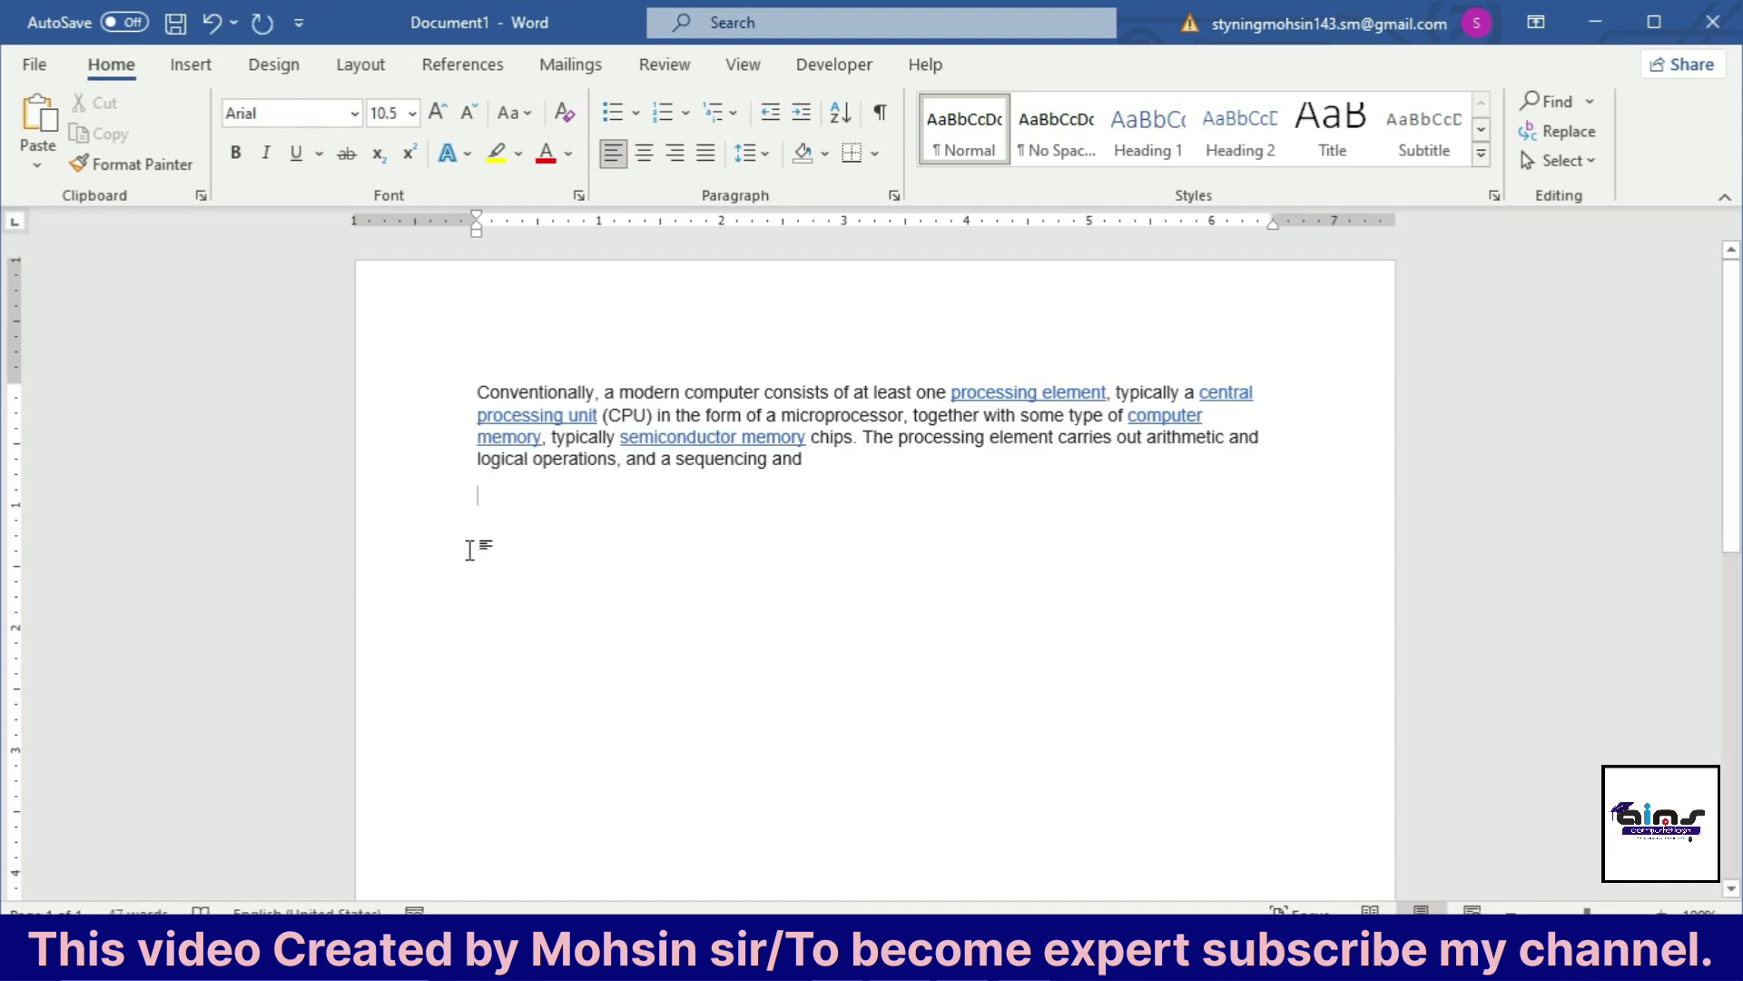
# Add the computer clipart from clipboard history, then paste the 'A computer is a machine…' paragraph
pyautogui.press('super+v')
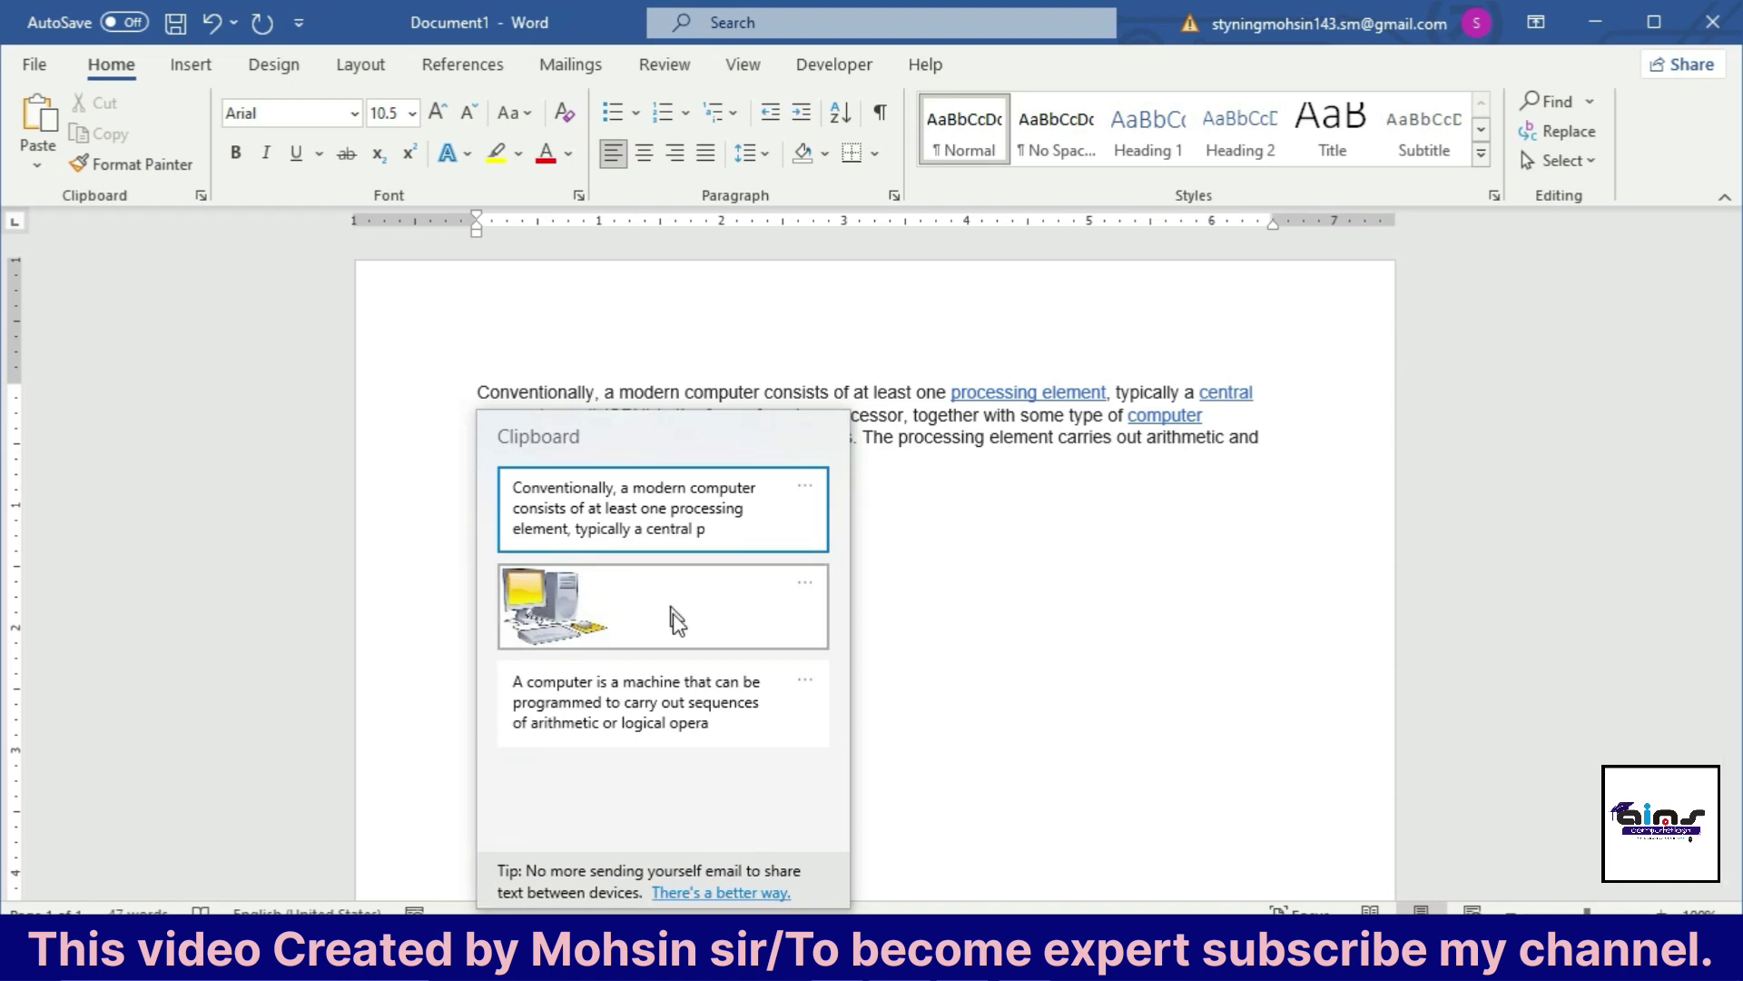
pyautogui.click(571, 620)
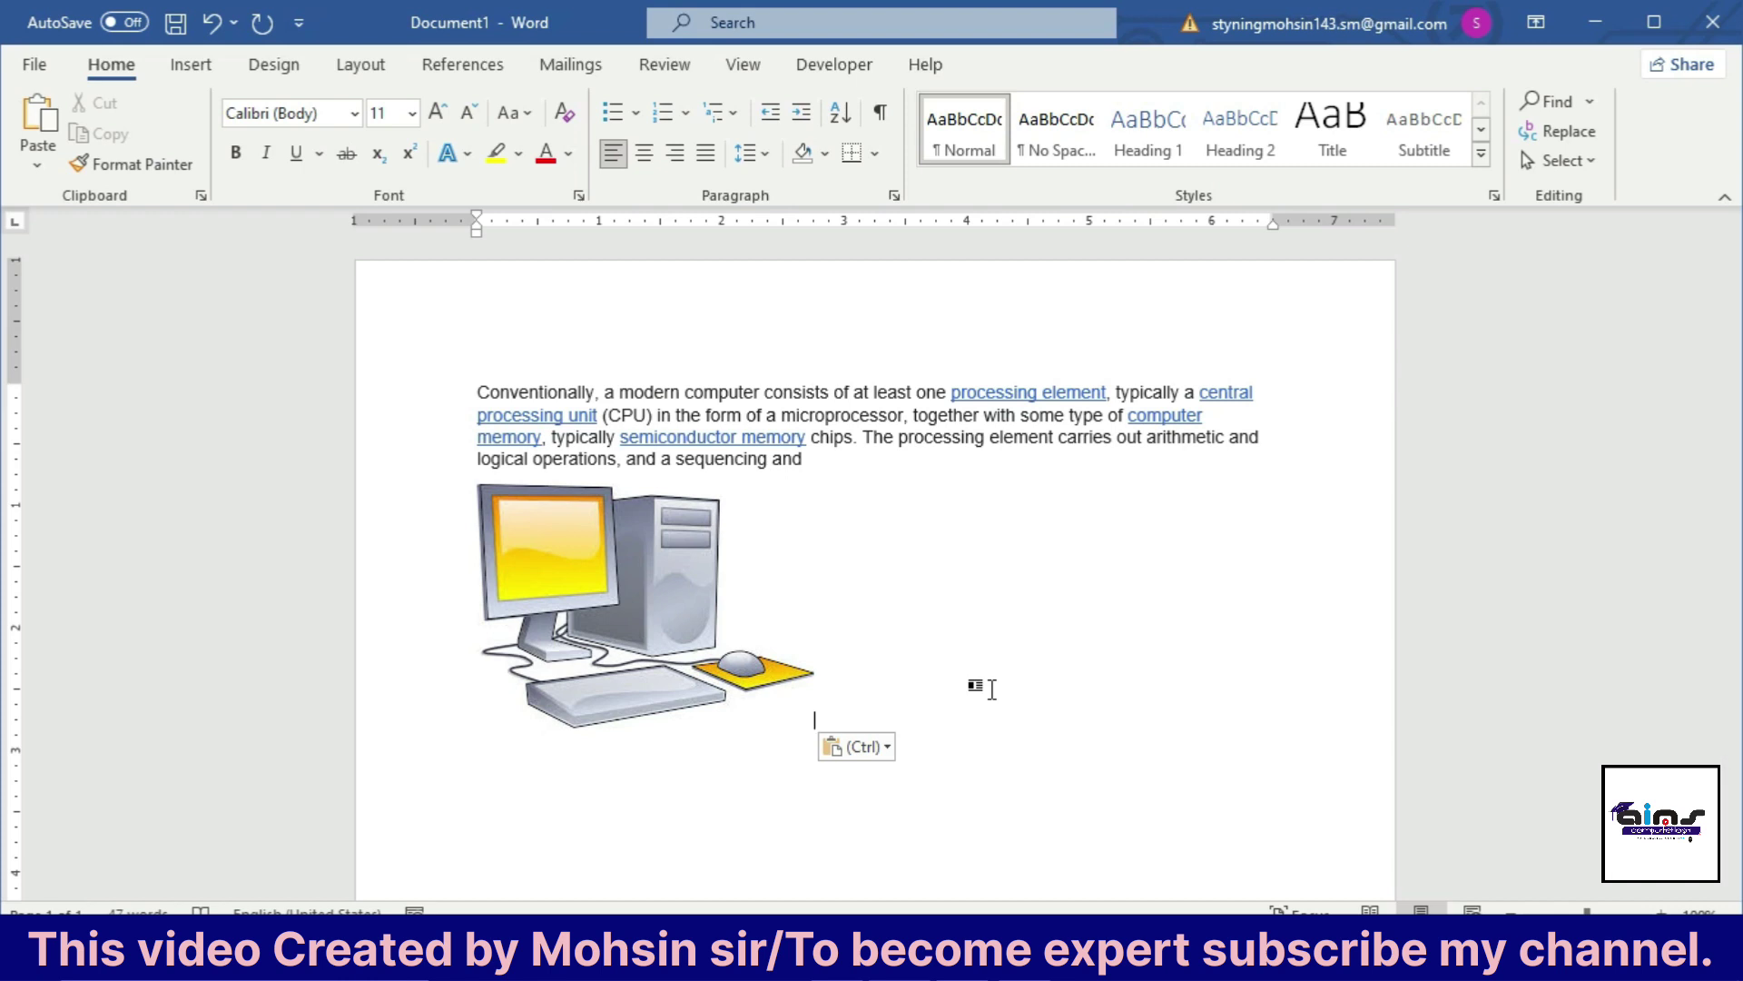
pyautogui.write('A computer is a machine that can be programmed to carry out sequences of arithmetic or logical operations (computation) automatically. Modern digital electronic computers can perform generic sets of operations known as programs.')
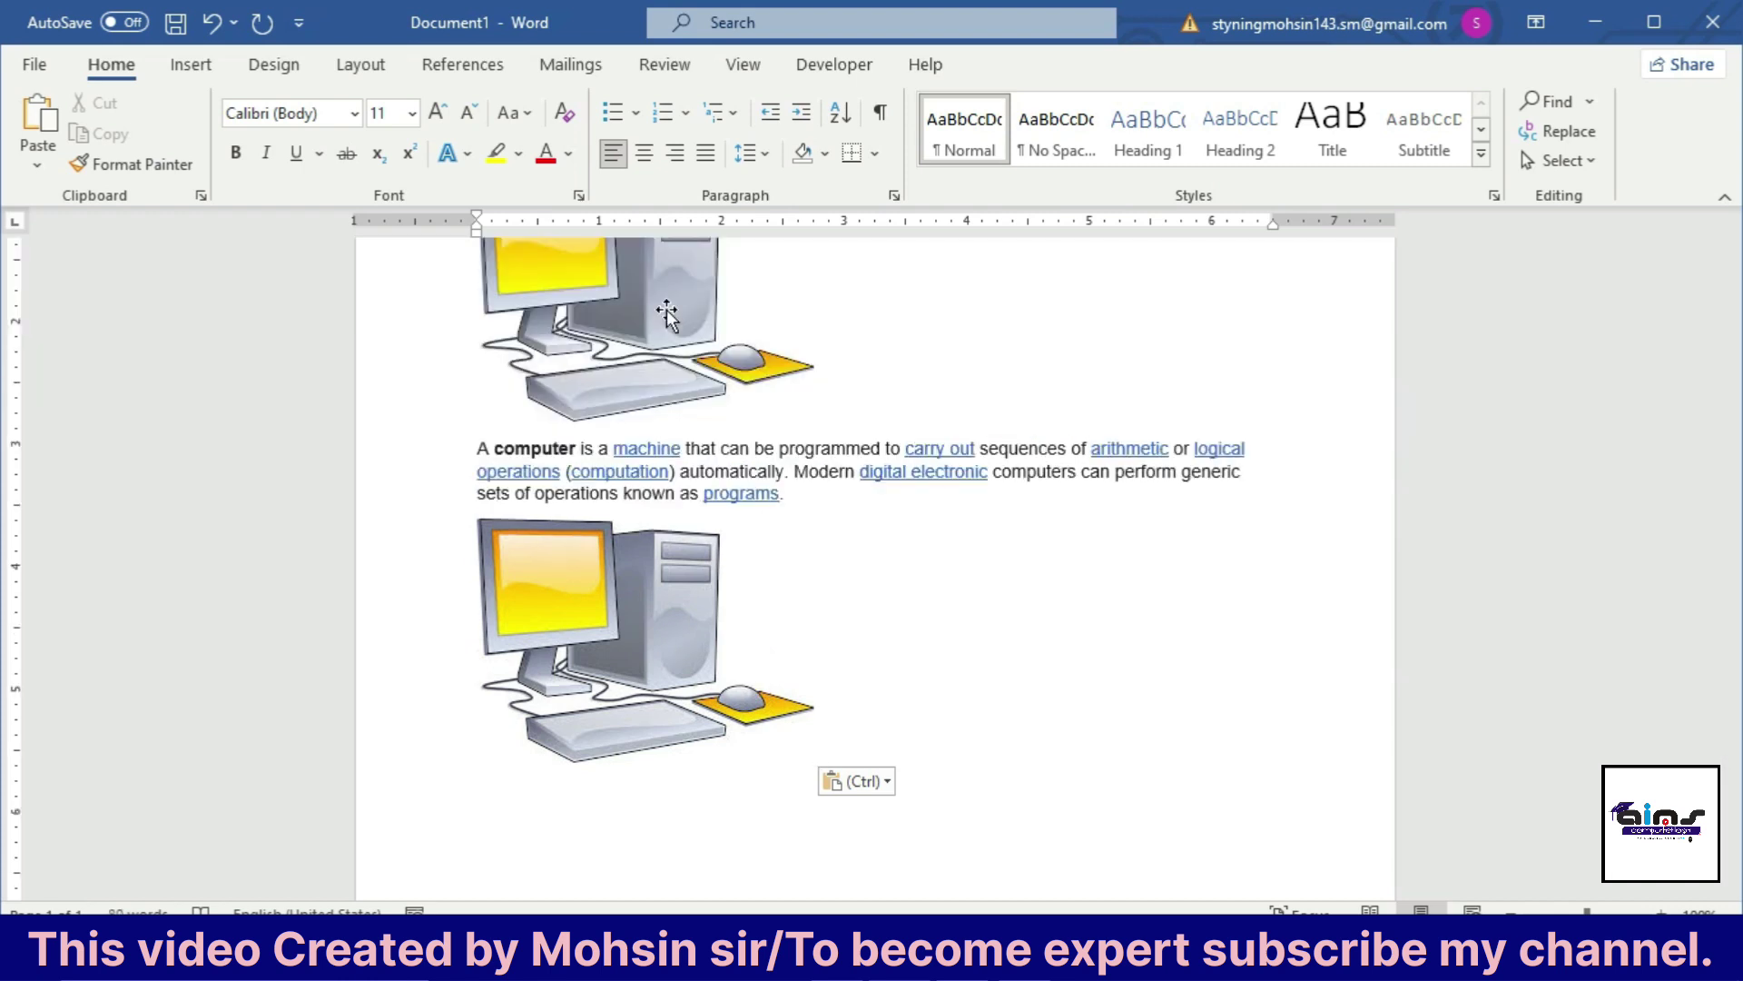
pyautogui.press('Return')
# Delete all text and images from Document1 and turn on Windows voice typing with Win+H
pyautogui.hotkey('ctrl', 'a')
pyautogui.press('Delete')
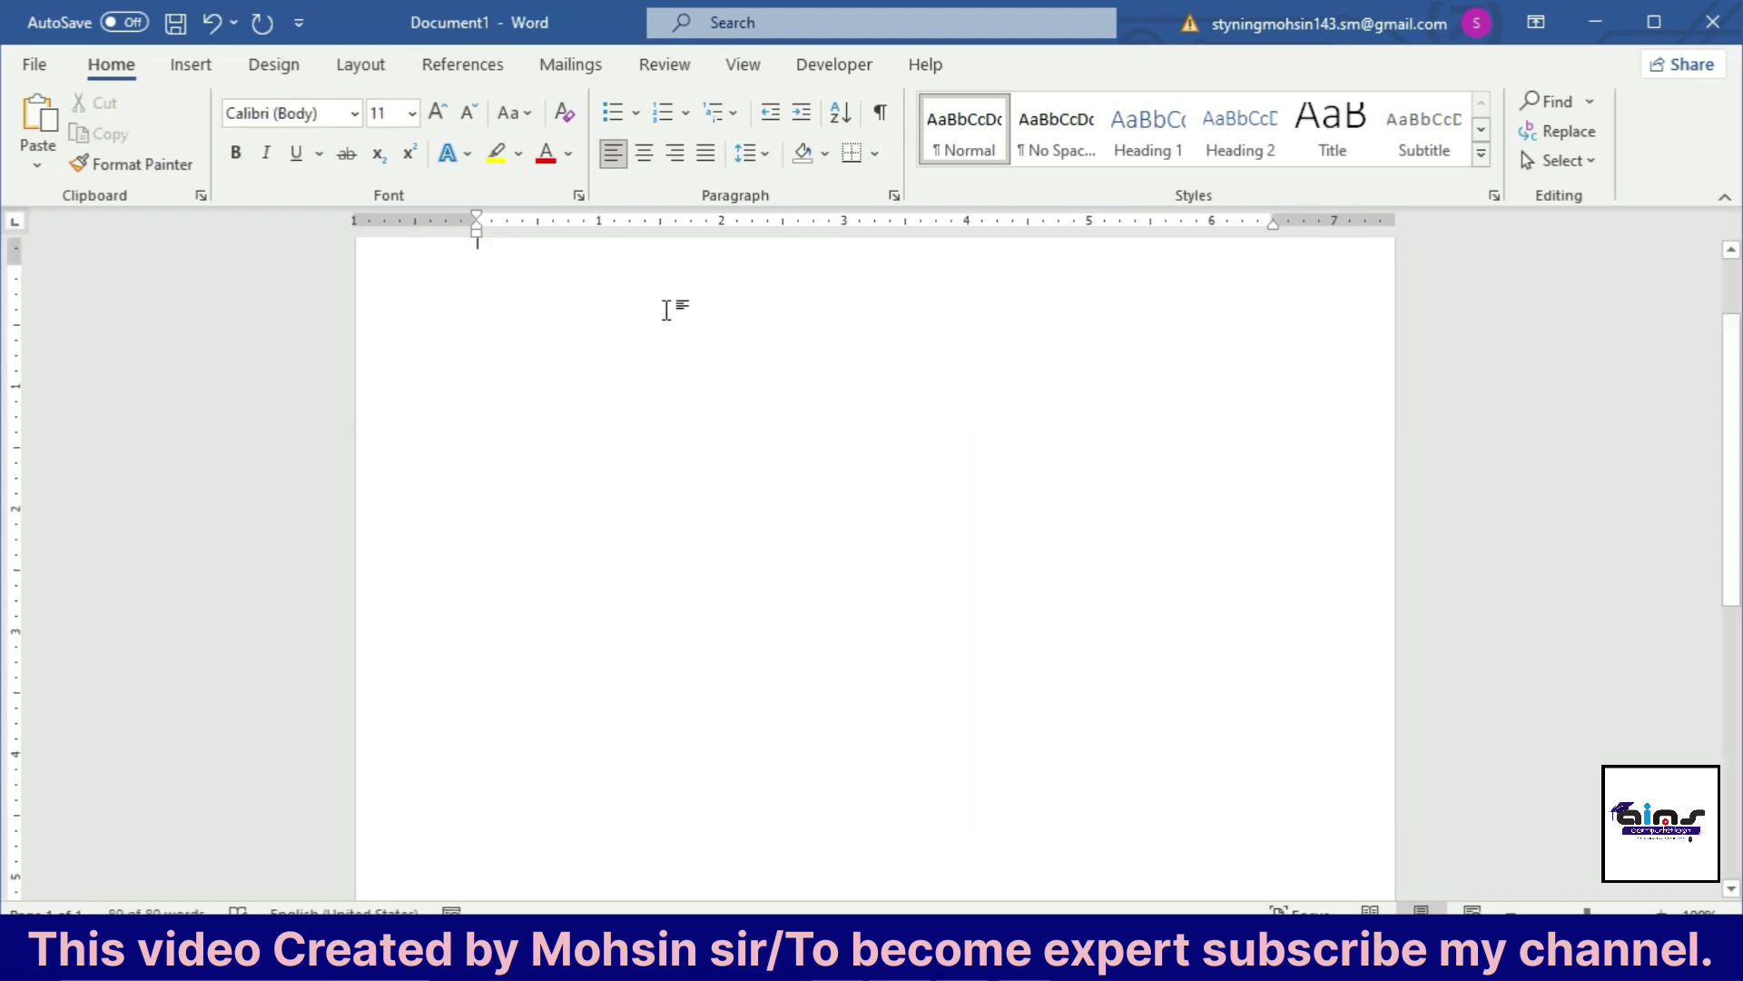
pyautogui.scroll(1, 666, 308)
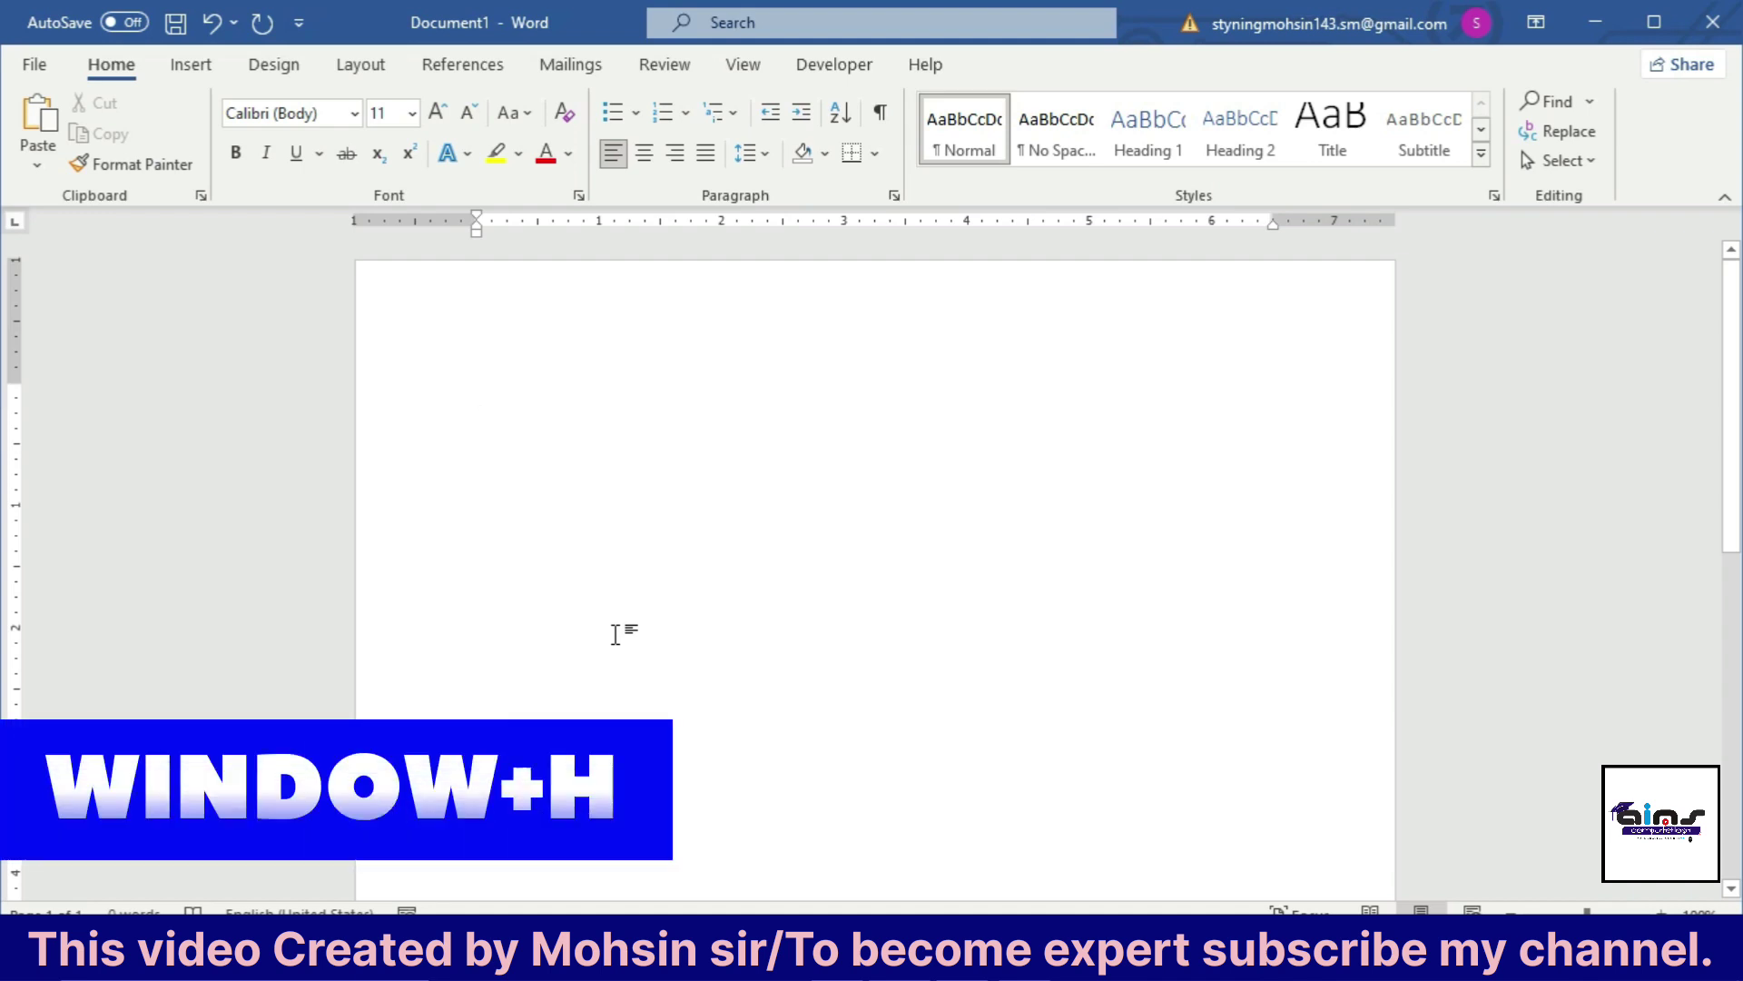
pyautogui.press('super+h')
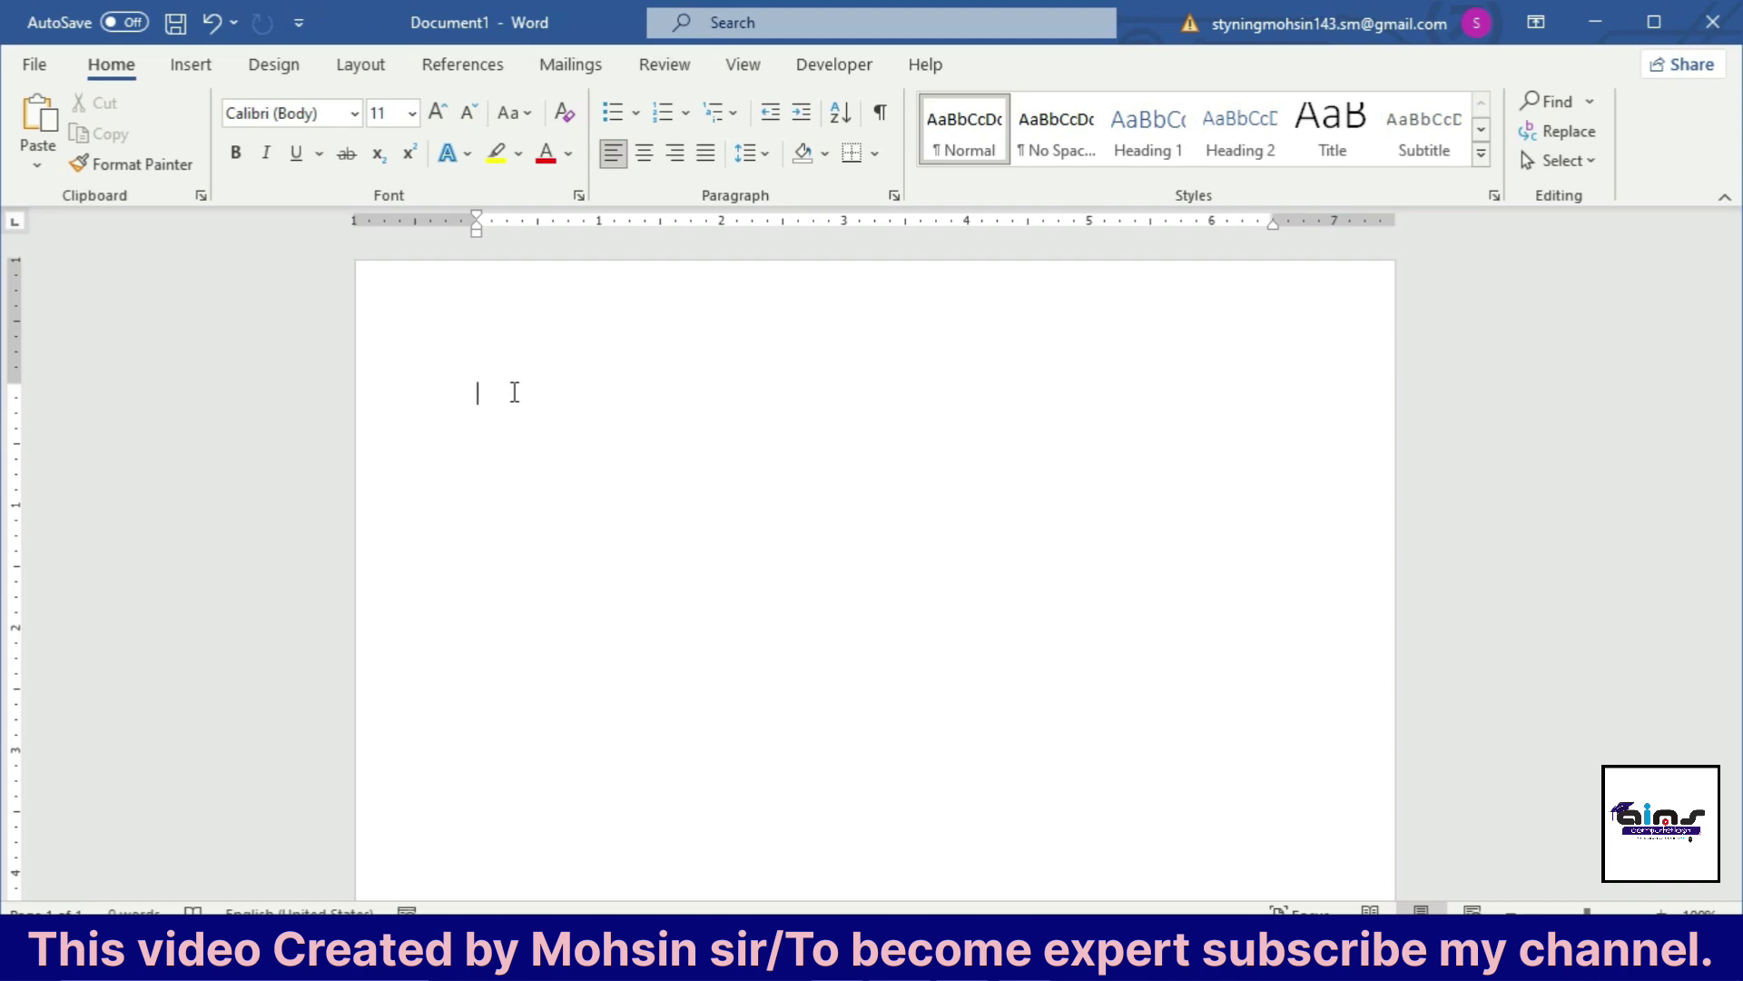
# Dictate 'Welcome to aims computerlogy' into Document1
pyautogui.hotkey('alt', '`')
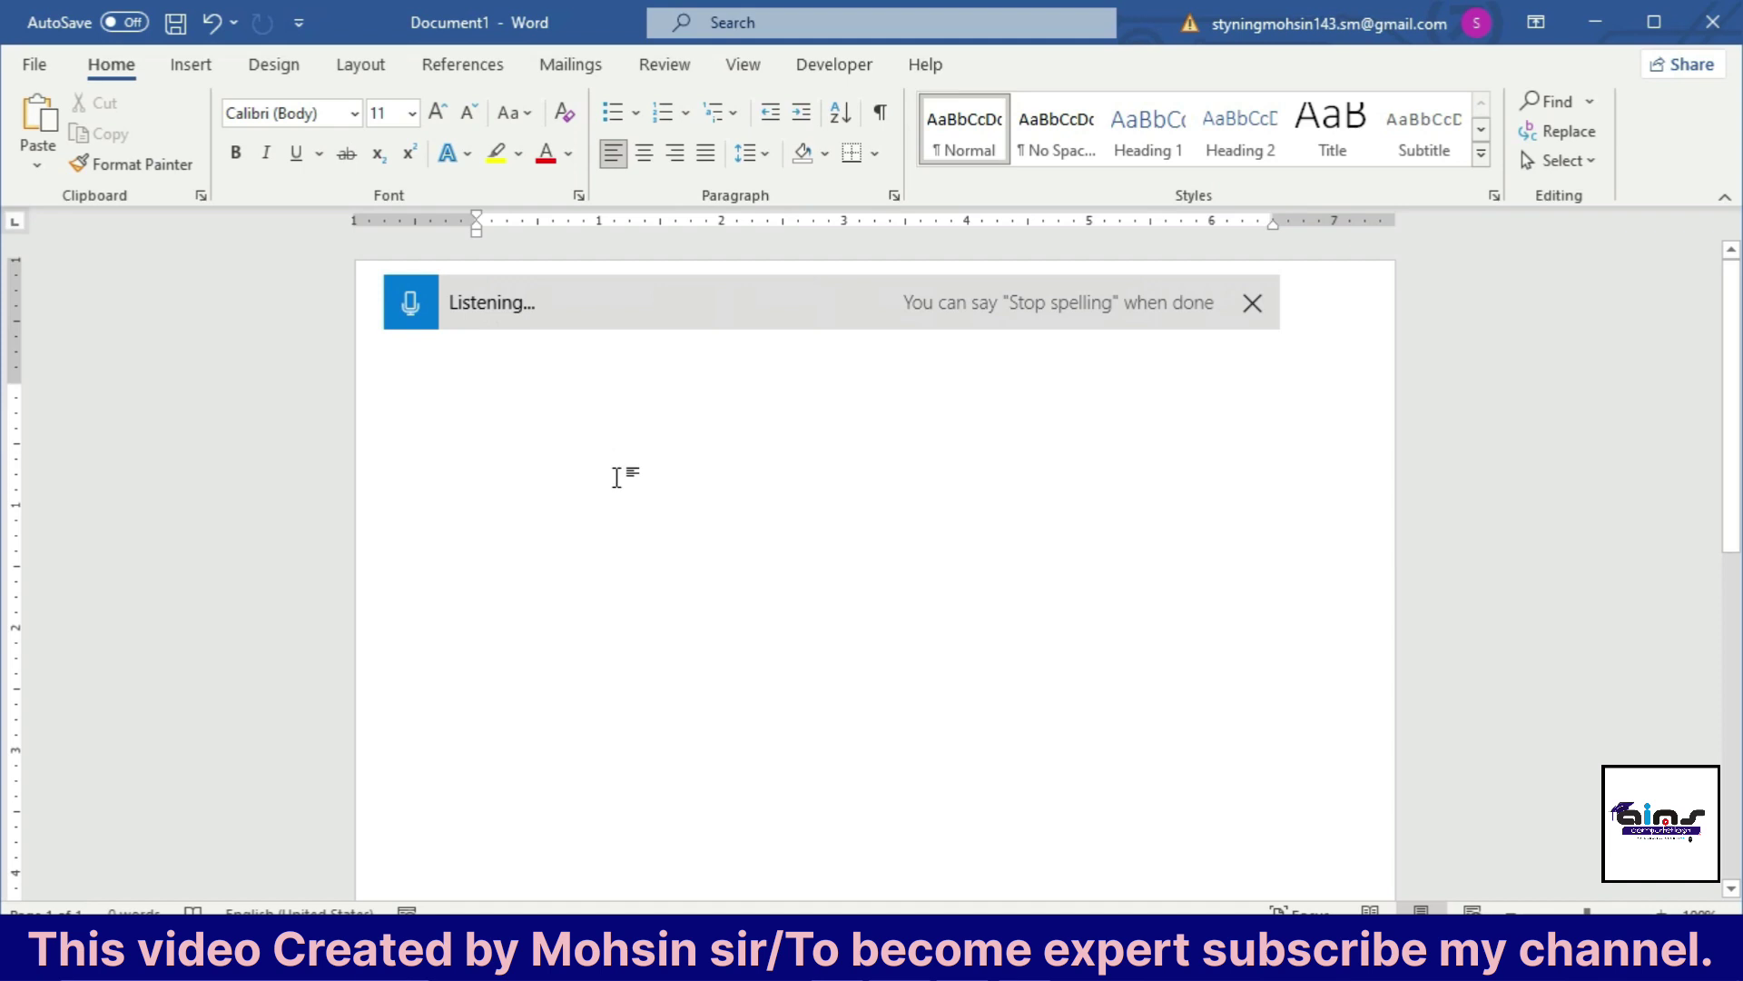
pyautogui.write(',')
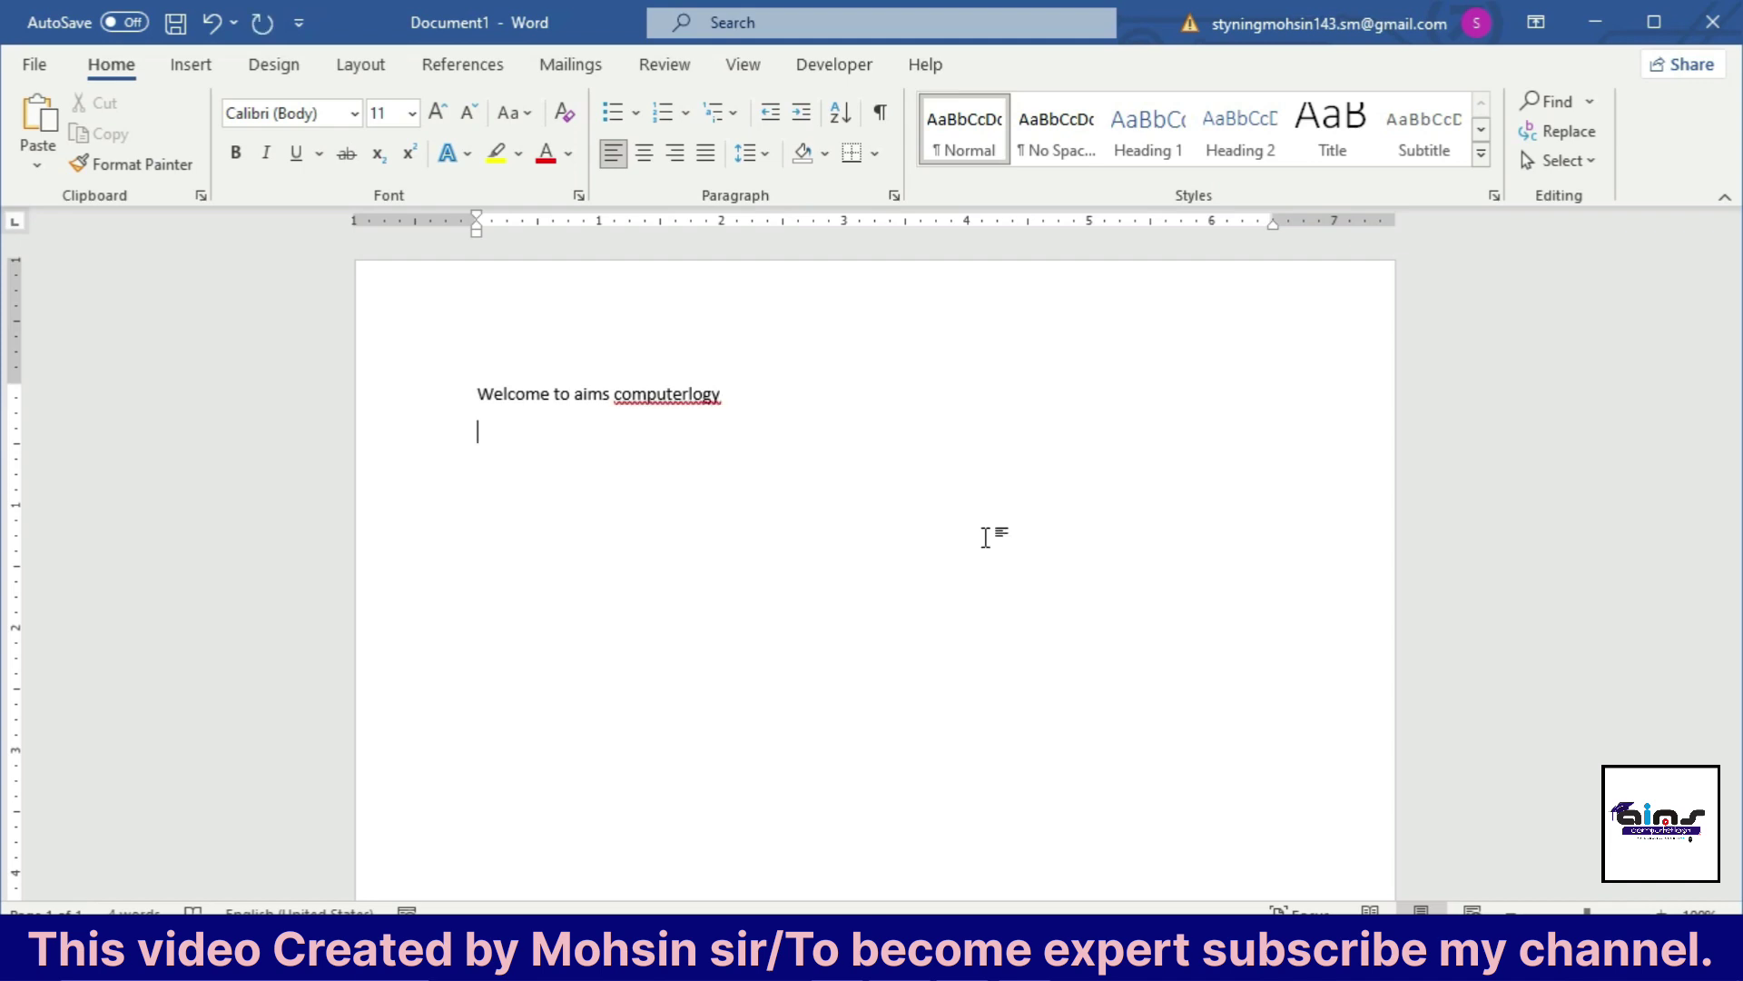
pyautogui.press('Print')
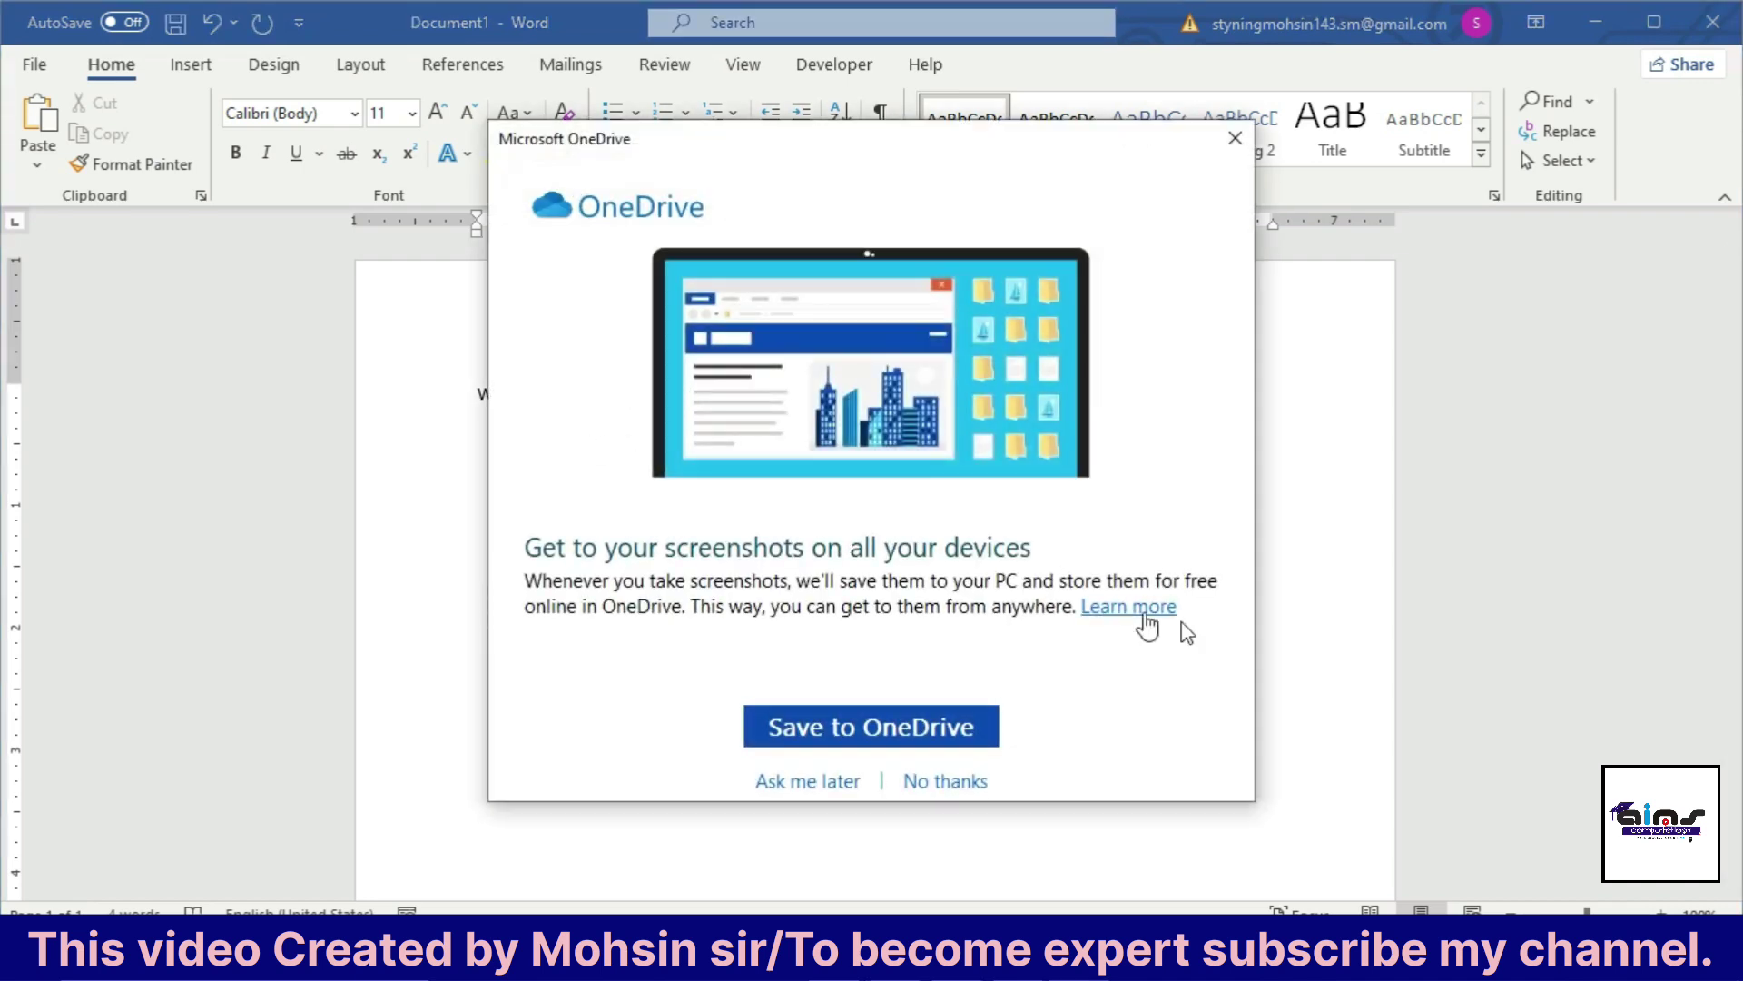
pyautogui.click(1235, 138)
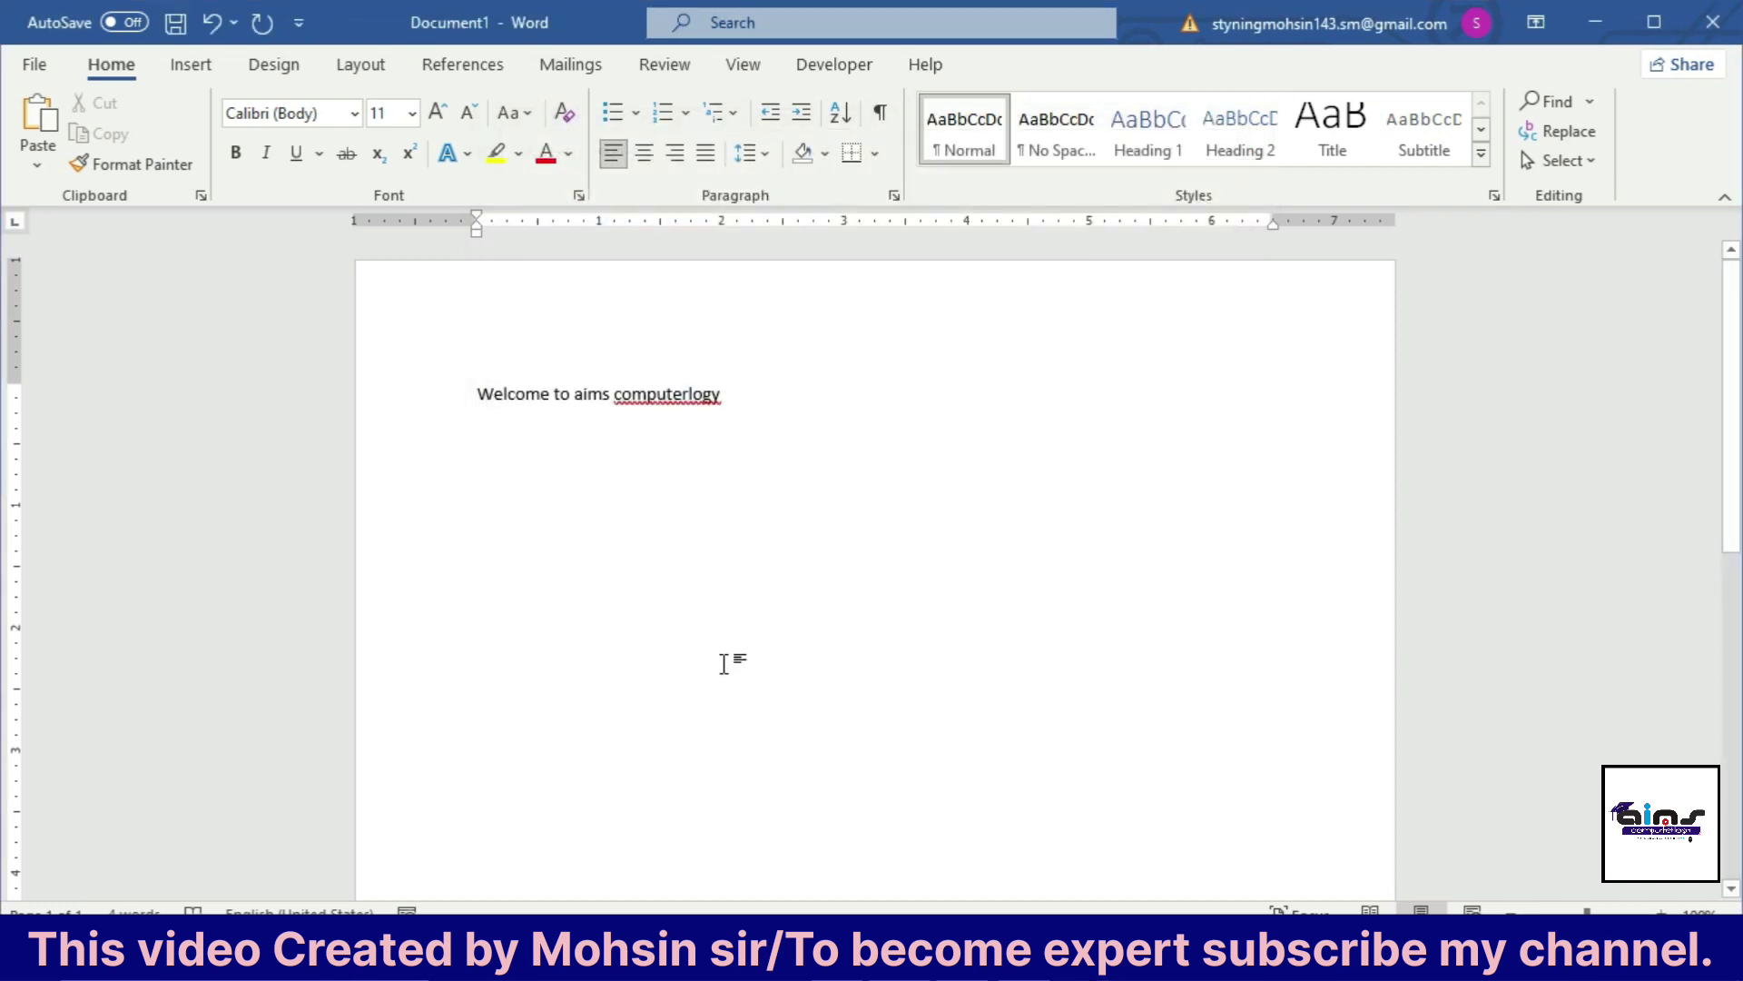
pyautogui.press('Return')
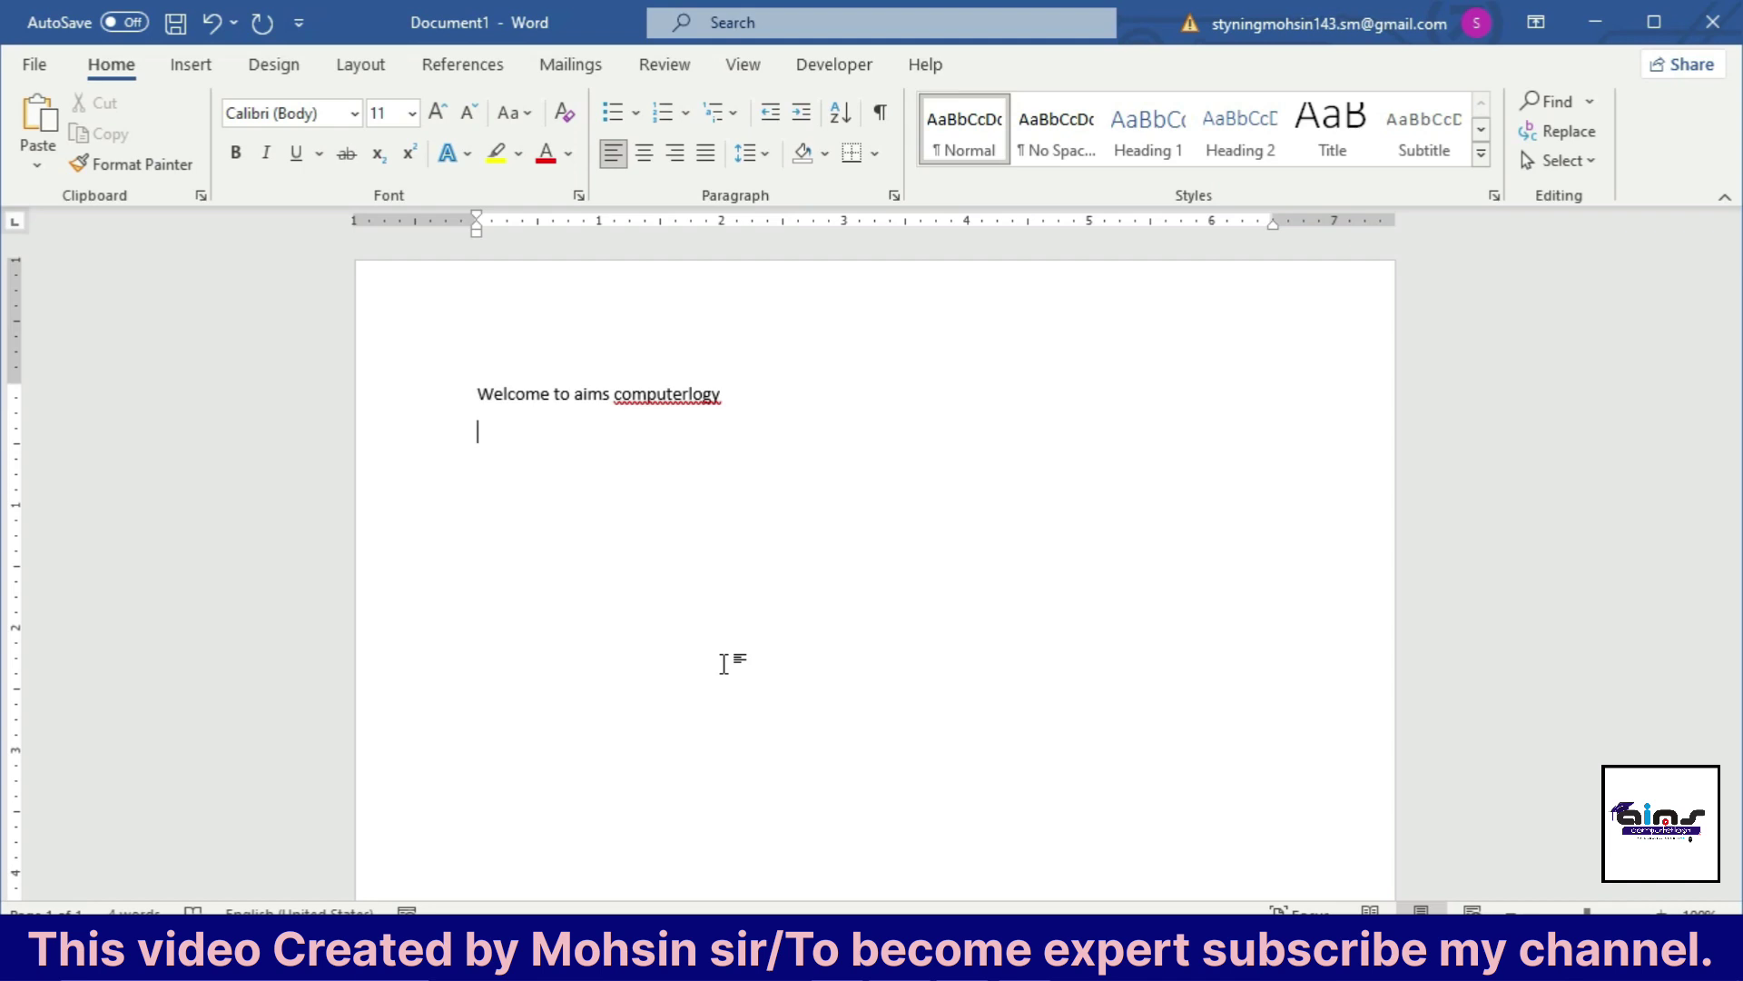
# Open the Windows emoji panel with Win+; and show its smiley faces category
pyautogui.press('super+semicolon')
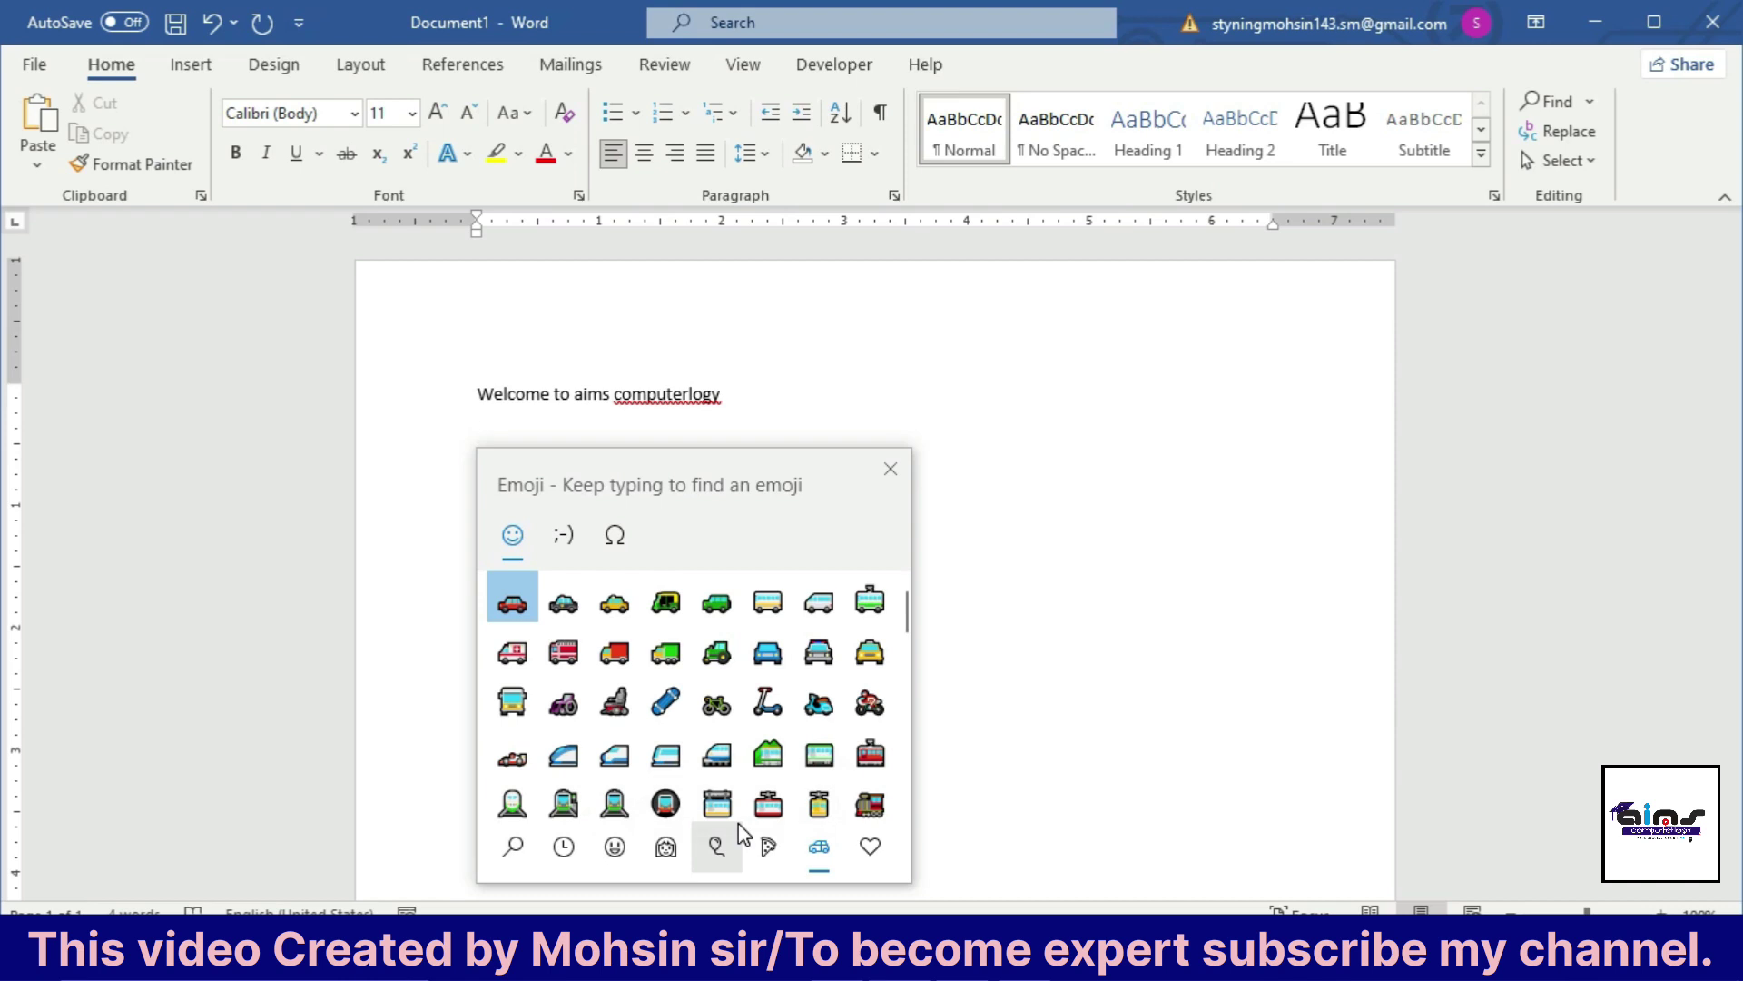
pyautogui.click(630, 844)
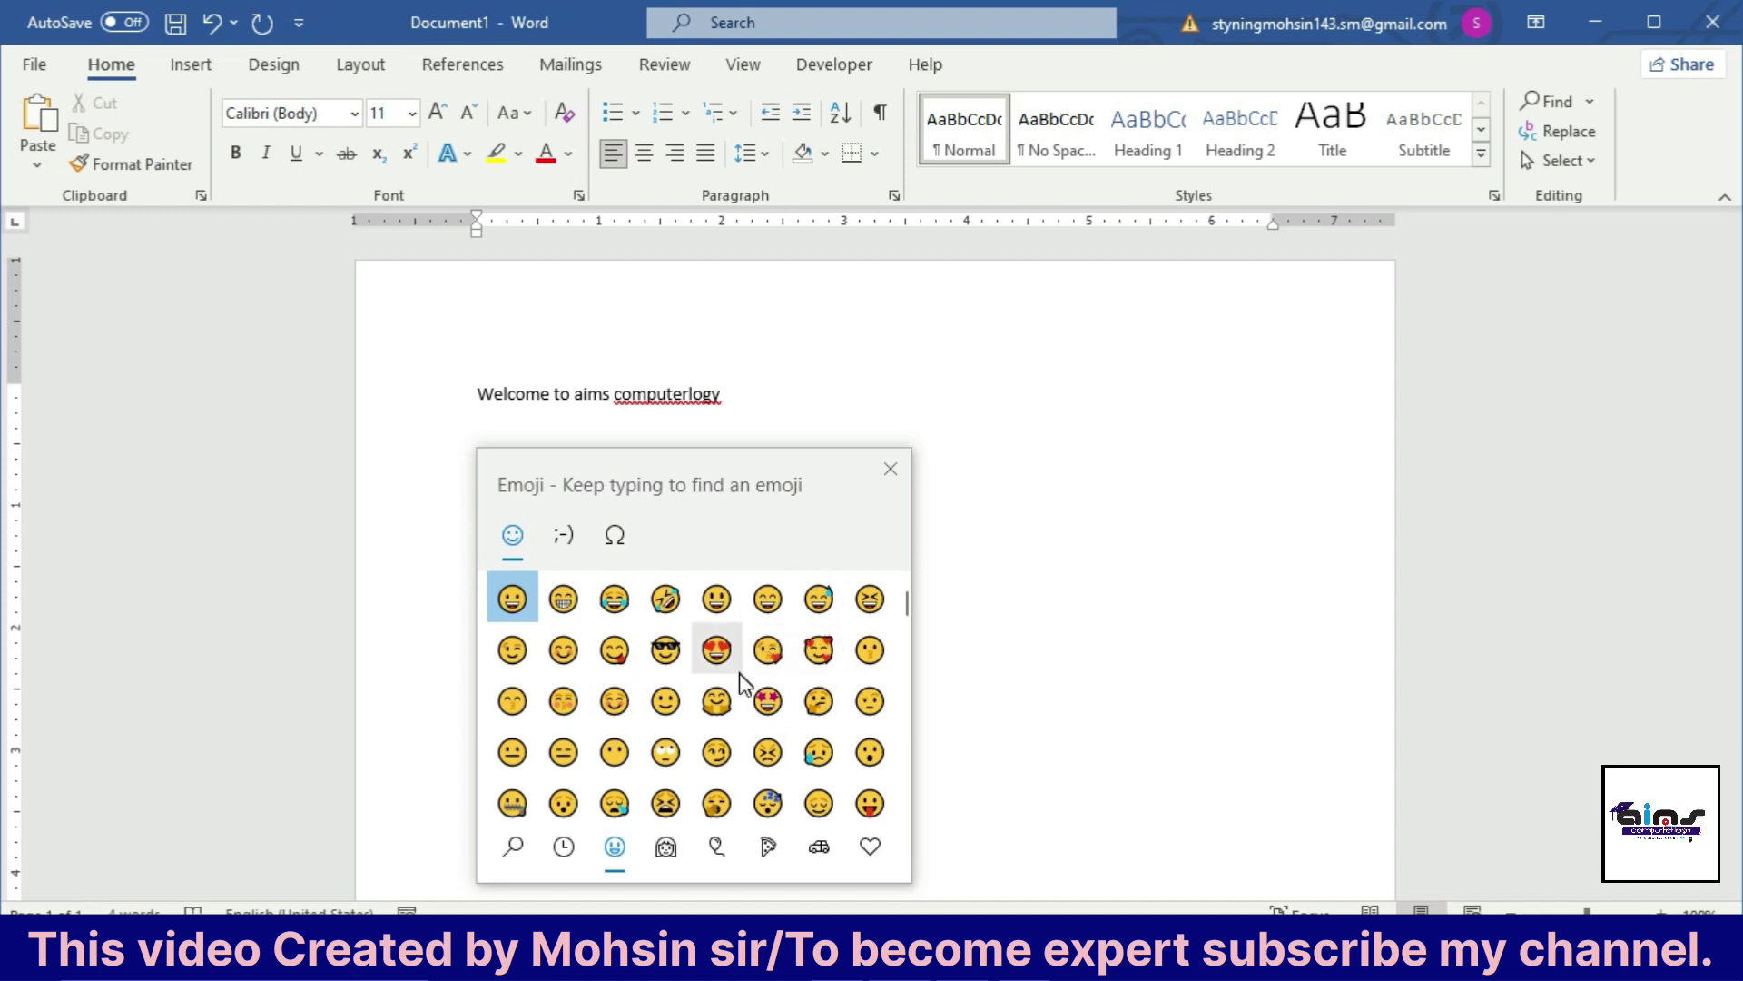
# Insert the slightly smiling face emoji, close the emoji panel, and zoom the Magnifier out
pyautogui.click(672, 702)
pyautogui.click(892, 471)
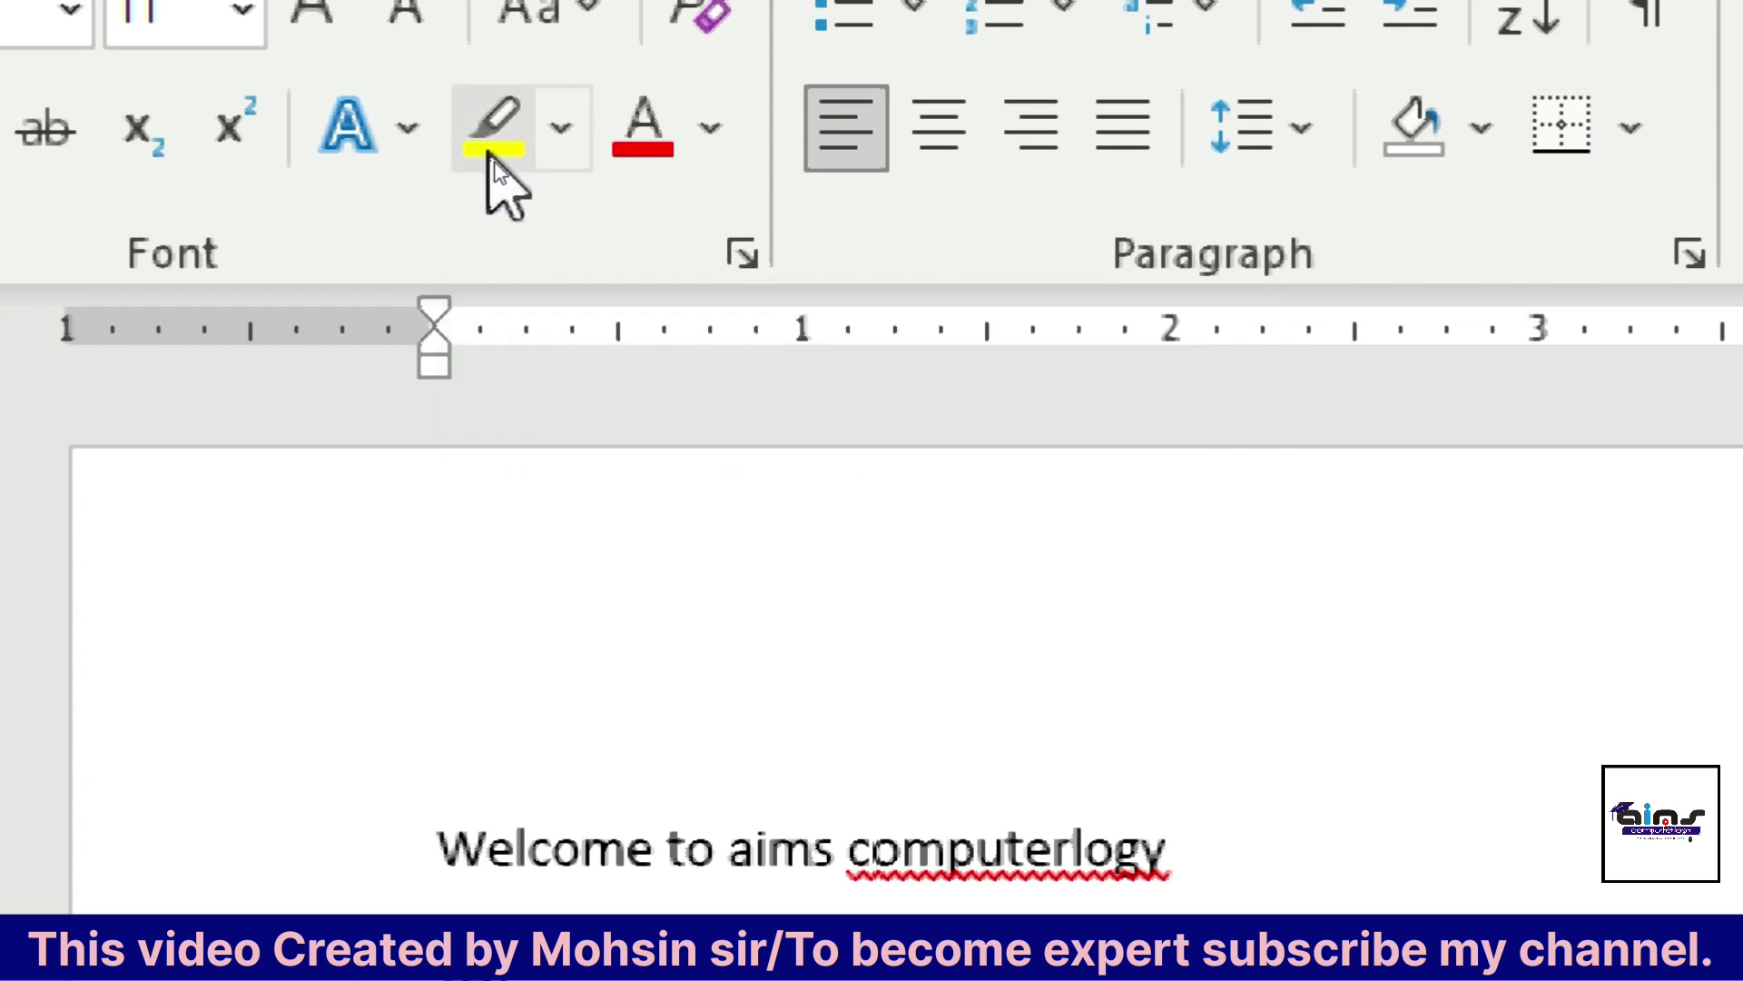
pyautogui.press('super+minus')
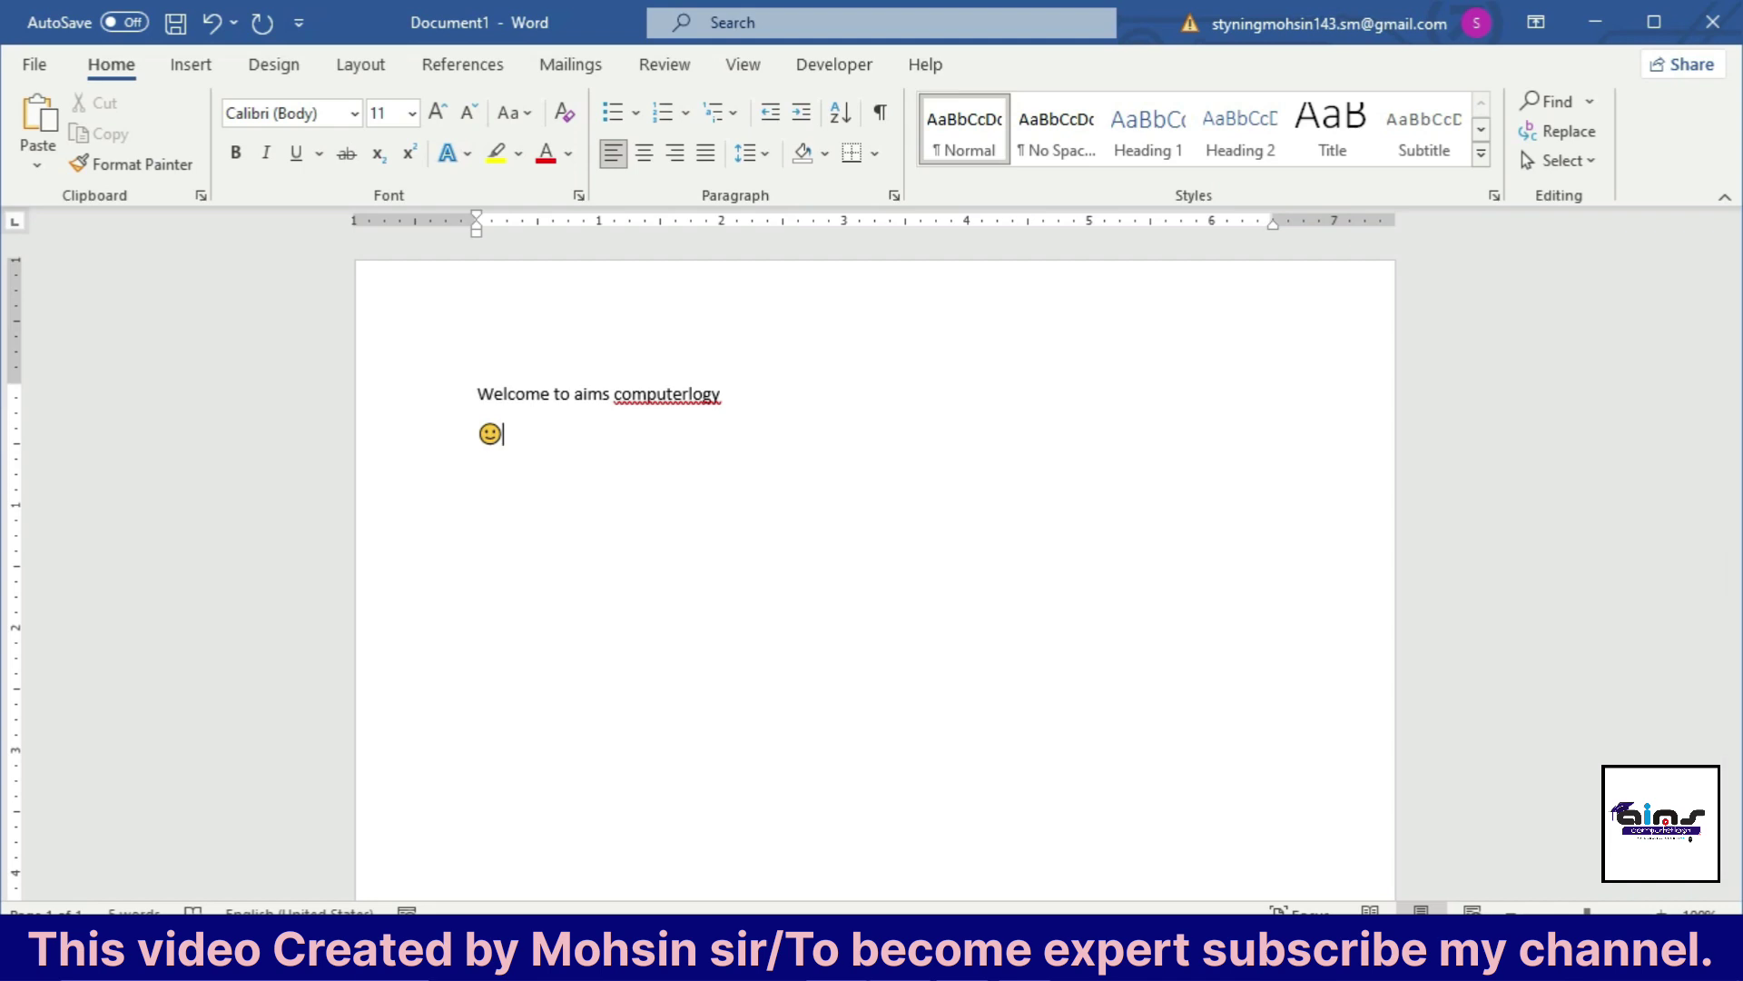
# Bring up the Chrome Wikipedia window, then minimise everything to the desktop with Win+D
pyautogui.moveTo(901, 906)
pyautogui.click(830, 883)
pyautogui.press('super+d')
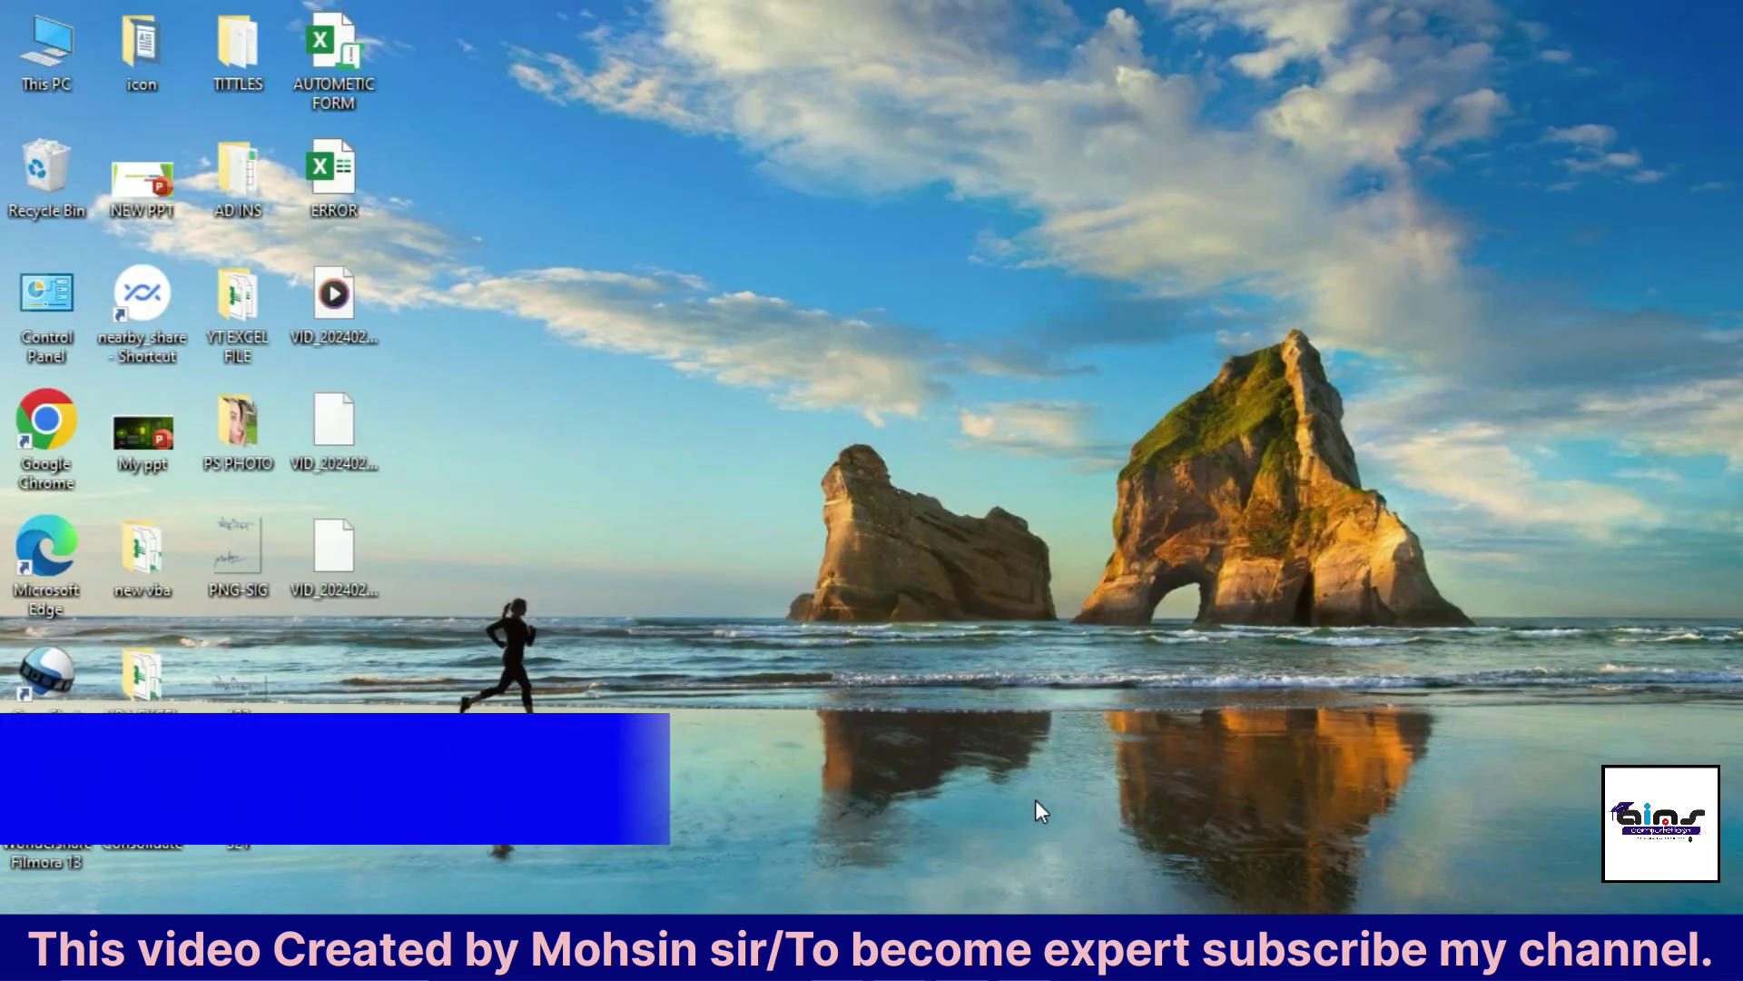